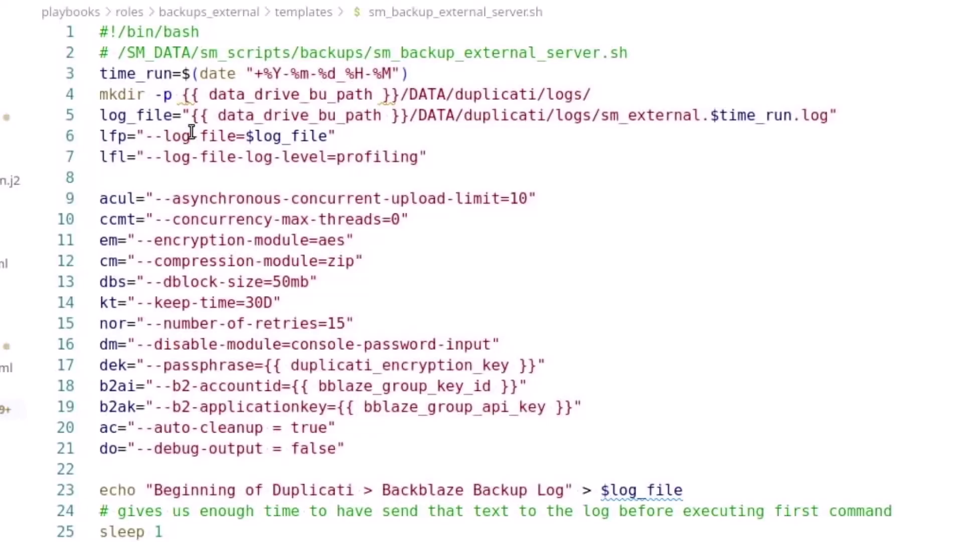
# Highlight the script's variable definitions, the Ansible data drive path and the profiling log level.
pyautogui.click(118, 74)
pyautogui.keyDown('shift'); pyautogui.click(322, 428); pyautogui.keyUp('shift')
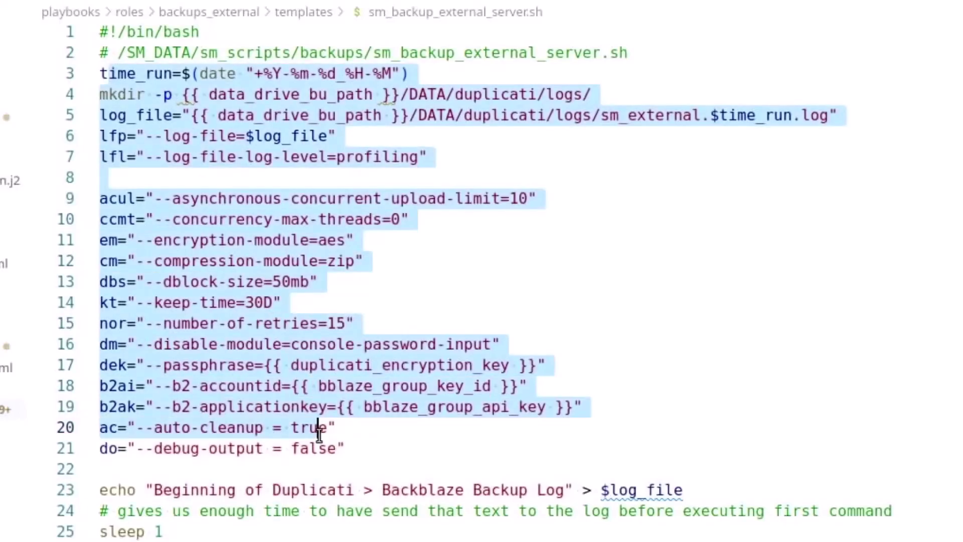
pyautogui.click(354, 448)
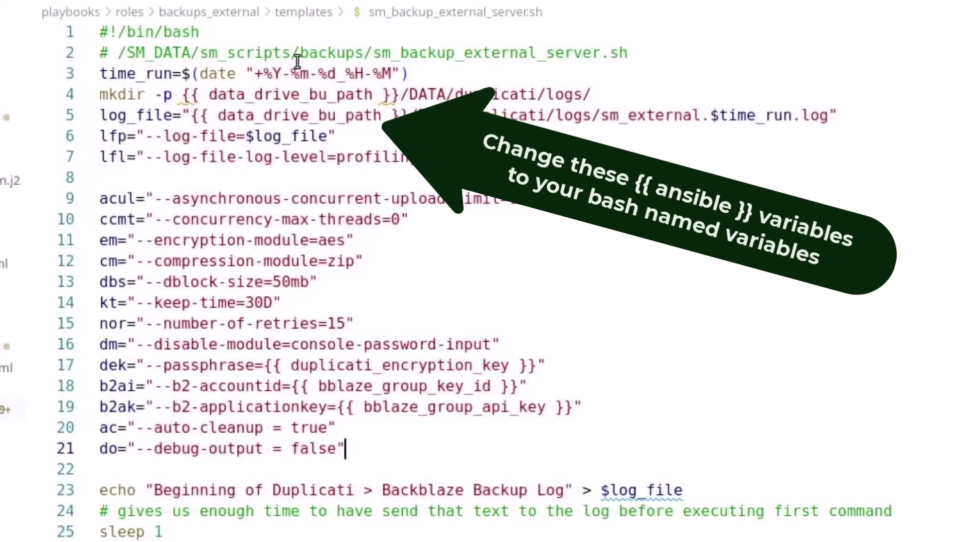
pyautogui.moveTo(182, 95); pyautogui.dragTo(592, 94)
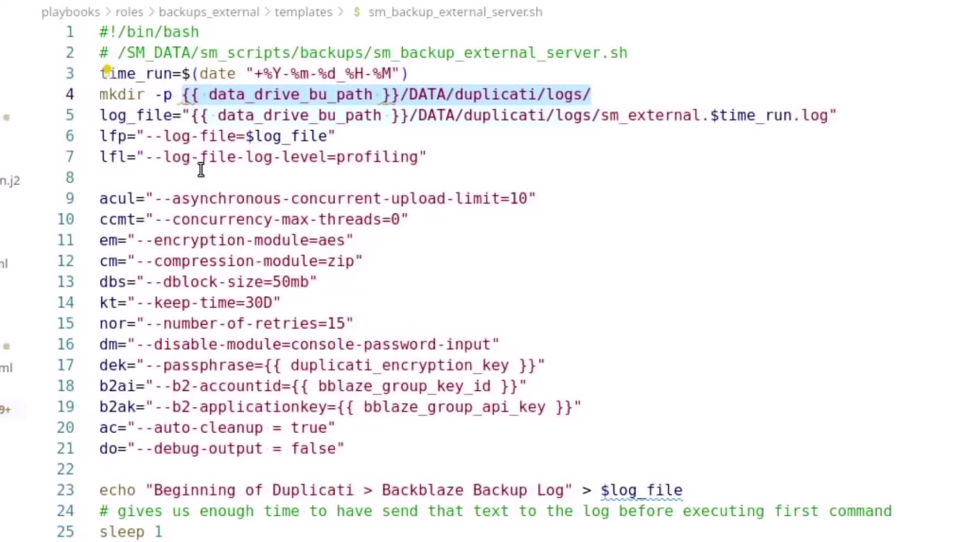
pyautogui.moveTo(164, 158); pyautogui.dragTo(343, 157)
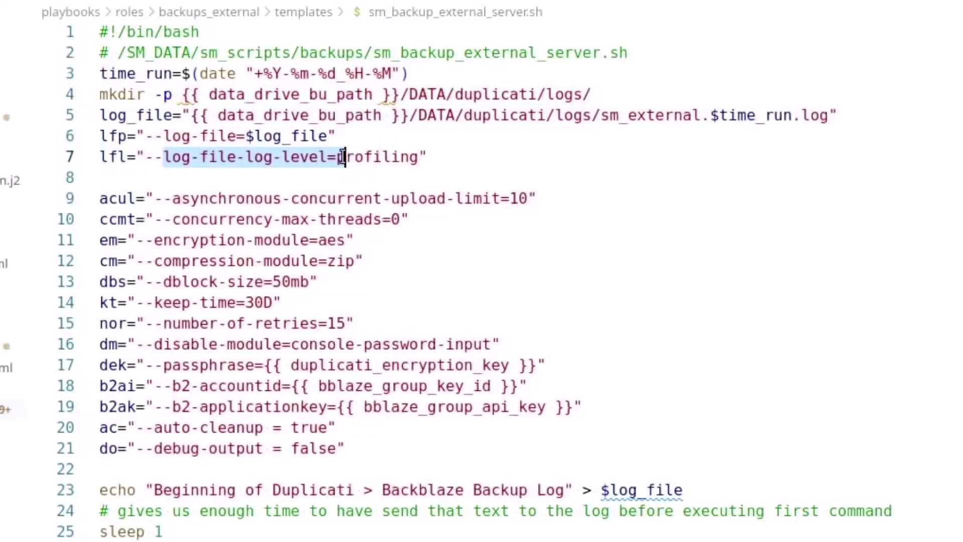
pyautogui.click(344, 158)
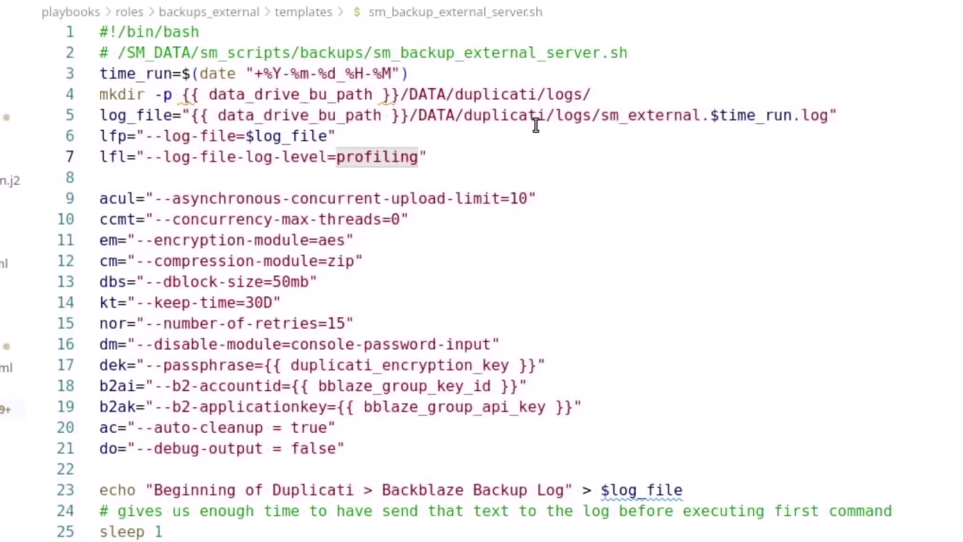
# Highlight the upload-limit, concurrency-max-threads, encryption-module and compression-module options.
pyautogui.scroll(-1, 311, 177)
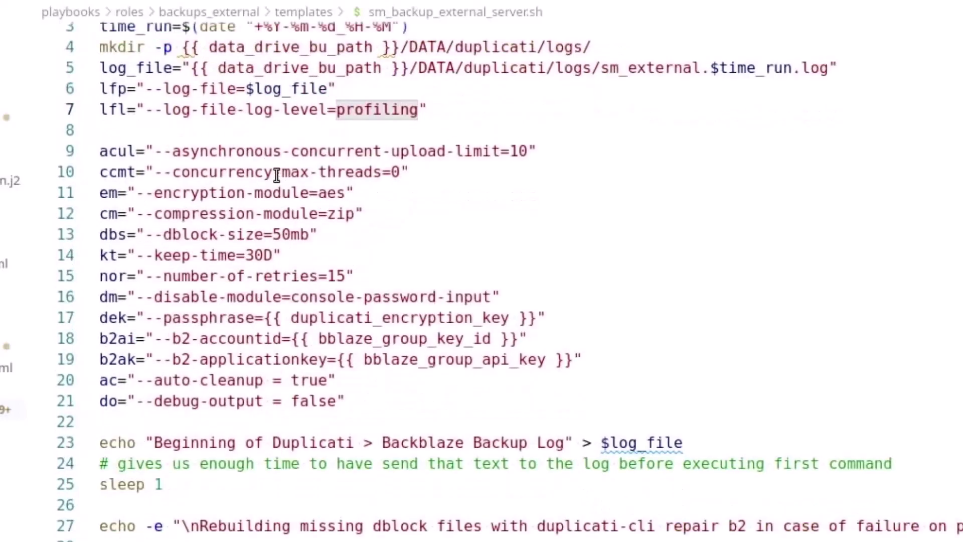
pyautogui.moveTo(155, 151); pyautogui.dragTo(491, 149)
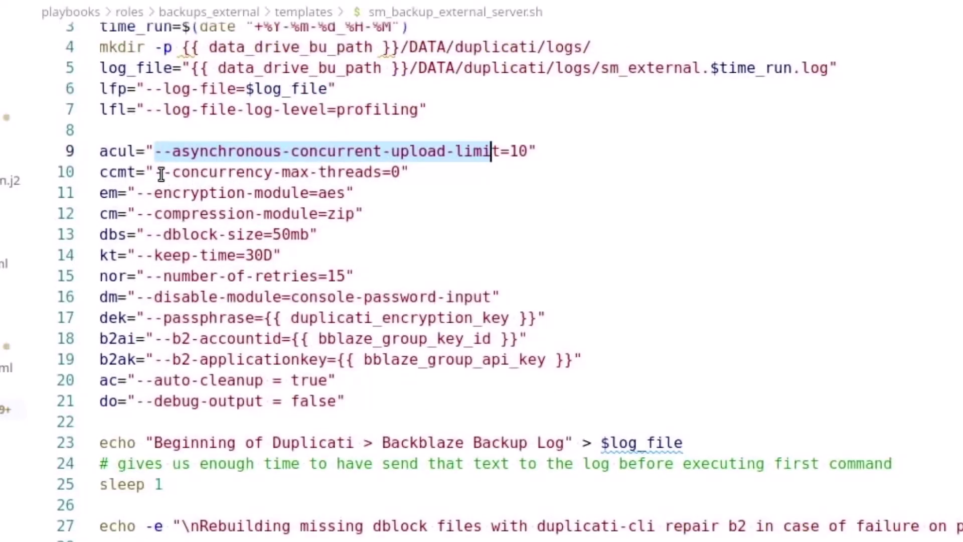
pyautogui.moveTo(157, 172); pyautogui.dragTo(364, 171)
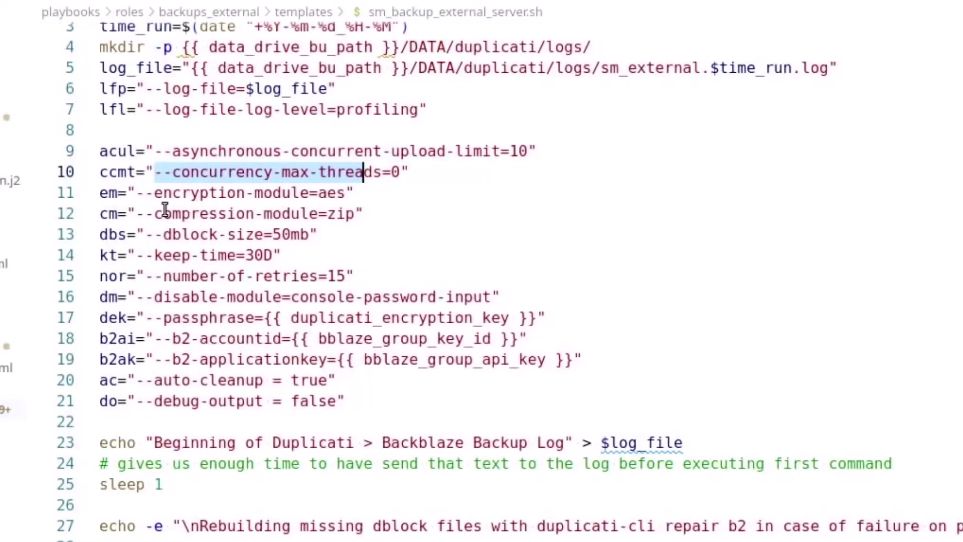
pyautogui.moveTo(146, 192); pyautogui.dragTo(308, 193)
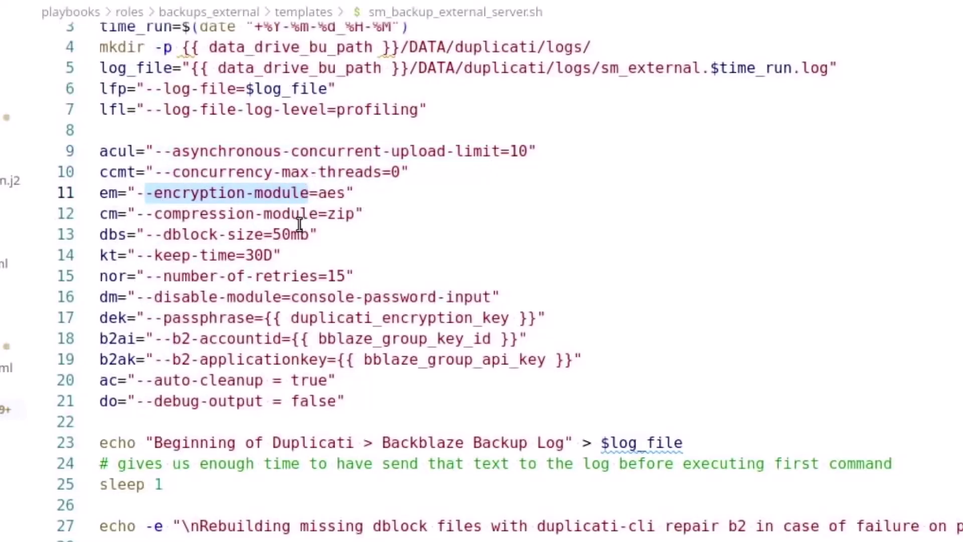
pyautogui.click(299, 221)
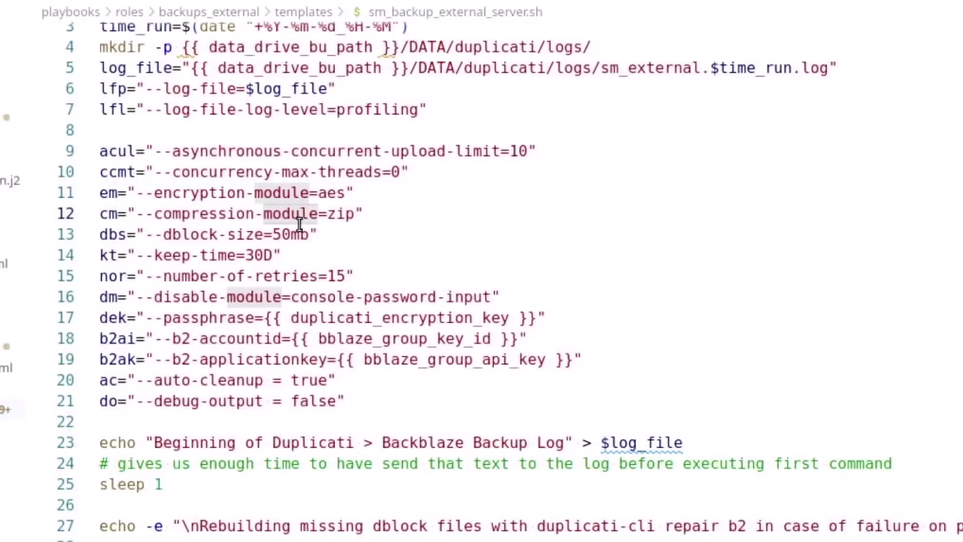
# Point out the --passphrase option and the B2 account ID and API key variables.
pyautogui.scroll(-2, 257, 246)
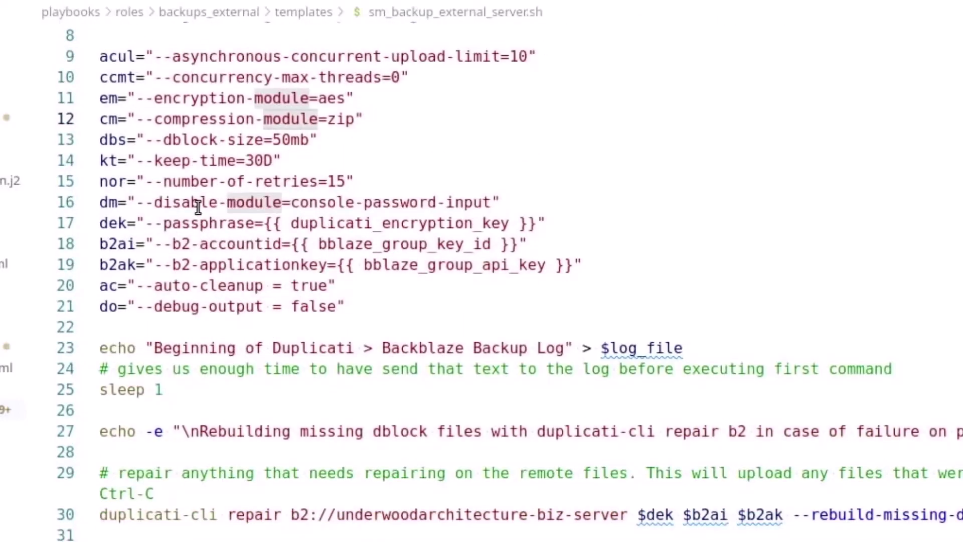
pyautogui.scroll(-1, 192, 214)
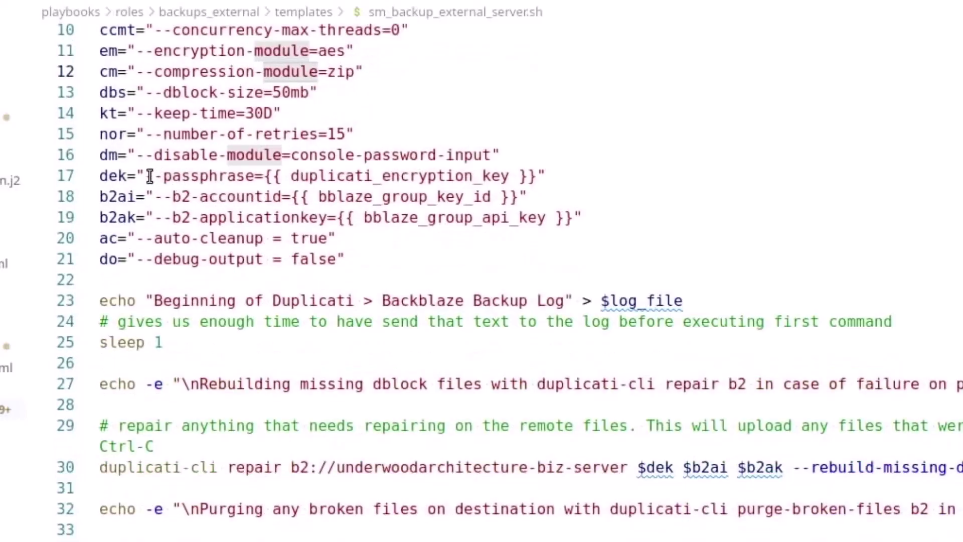
pyautogui.moveTo(146, 175); pyautogui.dragTo(269, 167)
pyautogui.doubleClick(345, 175)
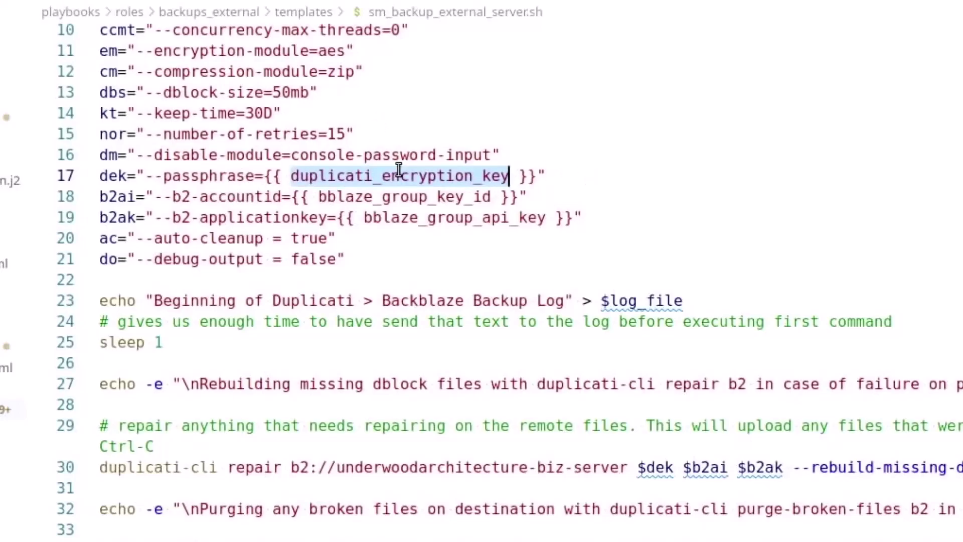
pyautogui.click(167, 197)
pyautogui.moveTo(169, 197); pyautogui.dragTo(283, 196)
pyautogui.doubleClick(409, 197)
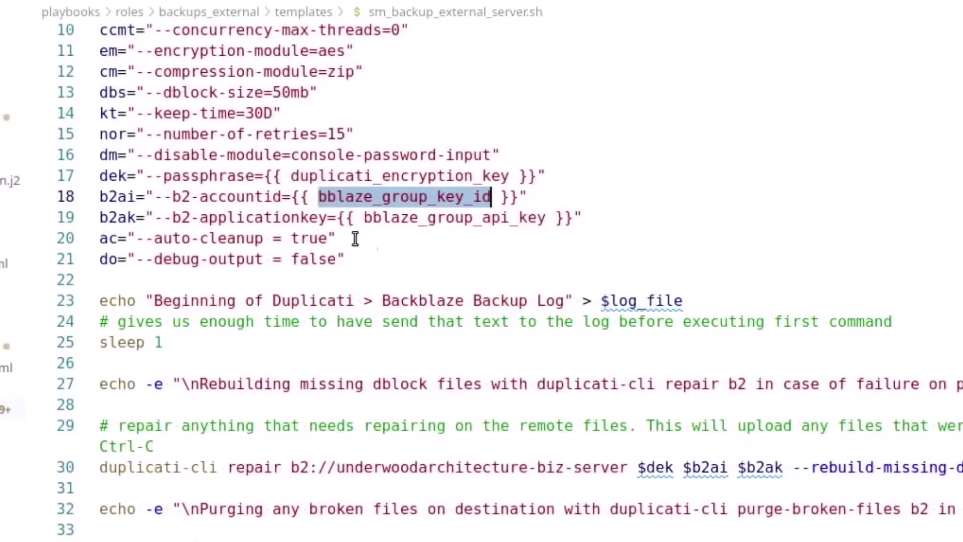
pyautogui.doubleClick(456, 217)
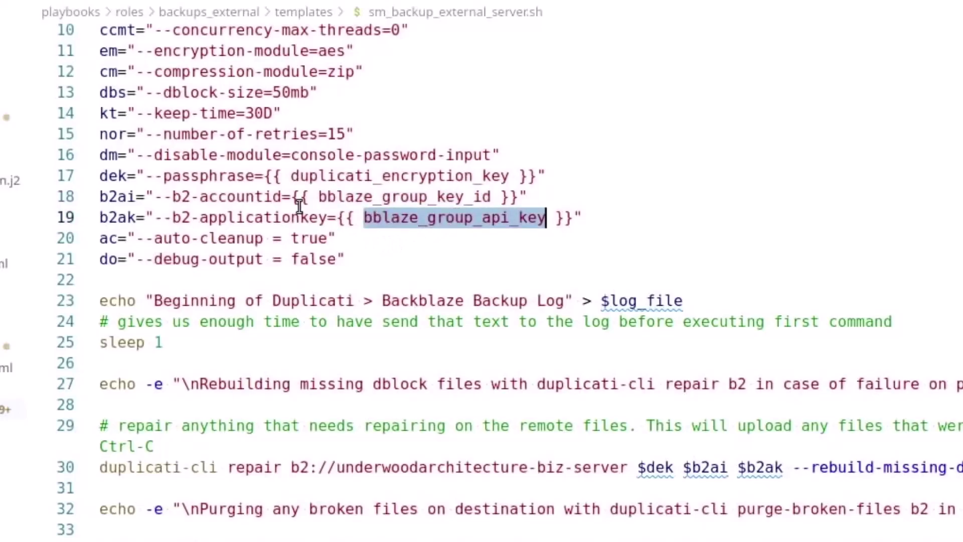
# Show the debug-output option set to false and auto-cleanup set to true.
pyautogui.scroll(-2, 299, 206)
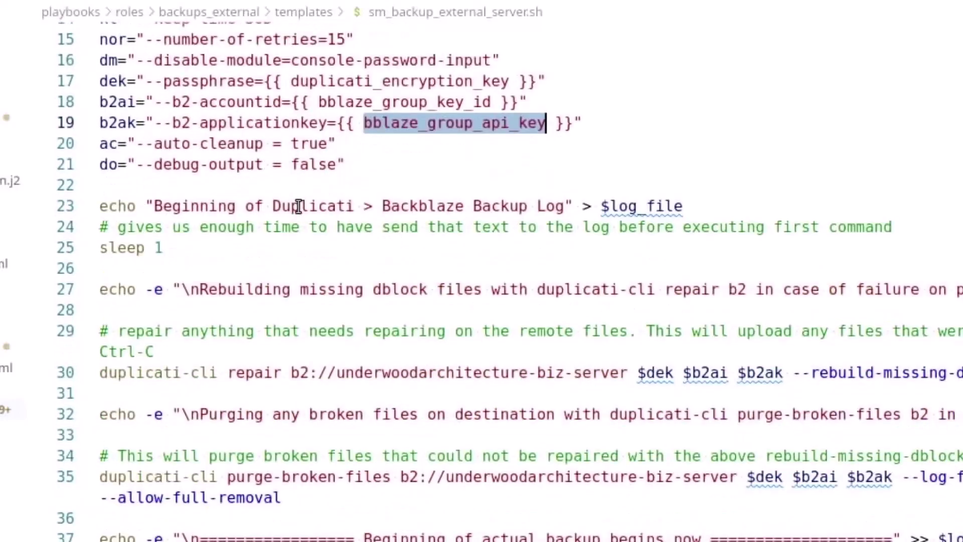
pyautogui.moveTo(368, 166); pyautogui.dragTo(119, 169)
pyautogui.click(307, 168)
pyautogui.doubleClick(307, 168)
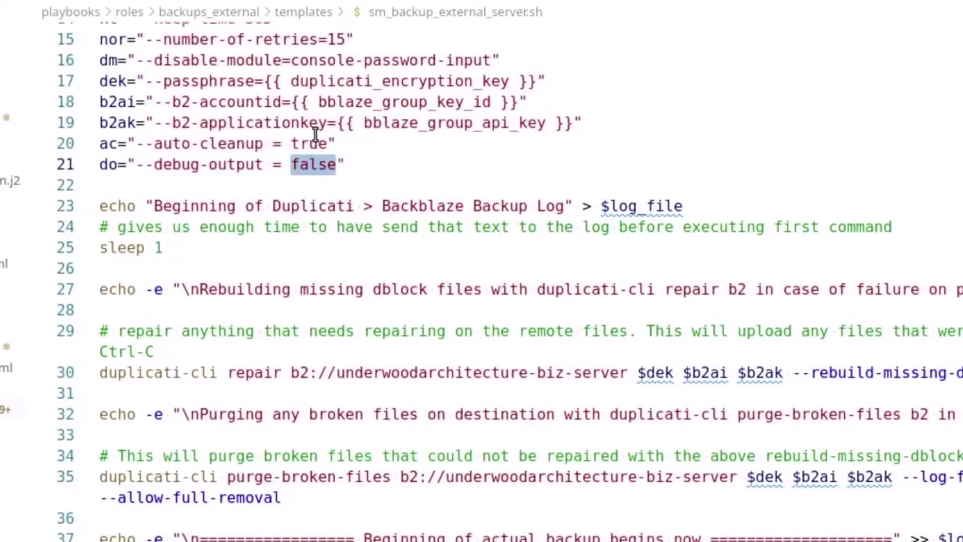
pyautogui.click(311, 144)
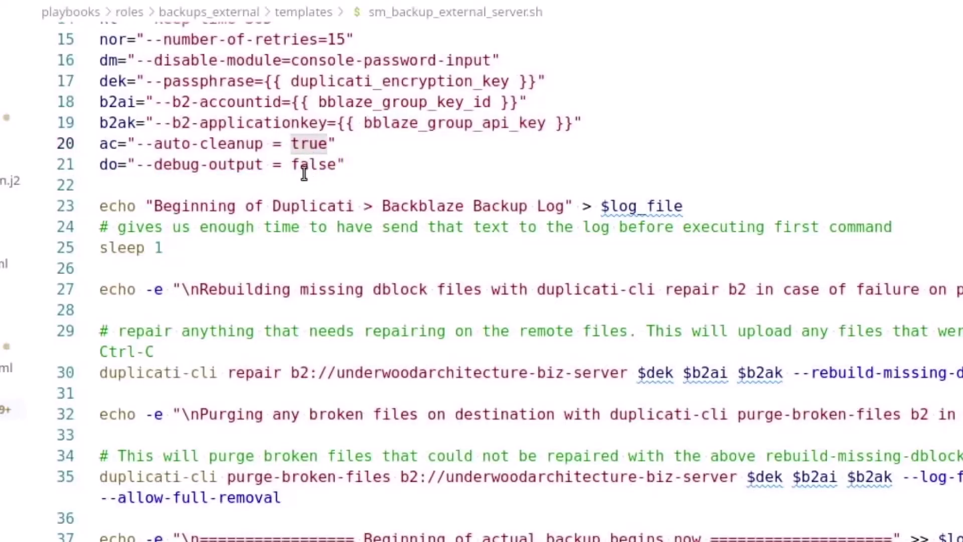
pyautogui.click(309, 165)
pyautogui.doubleClick(308, 165)
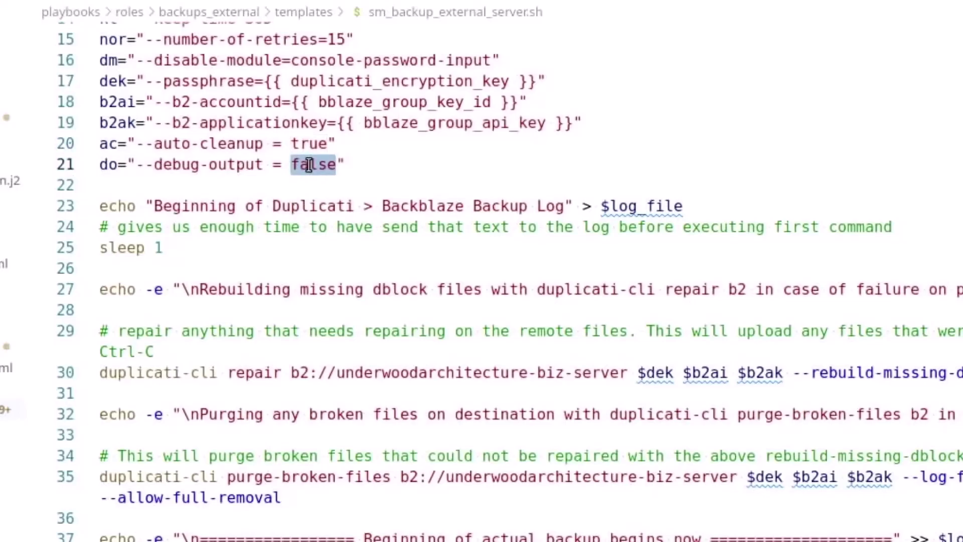
pyautogui.scroll(-2, 309, 166)
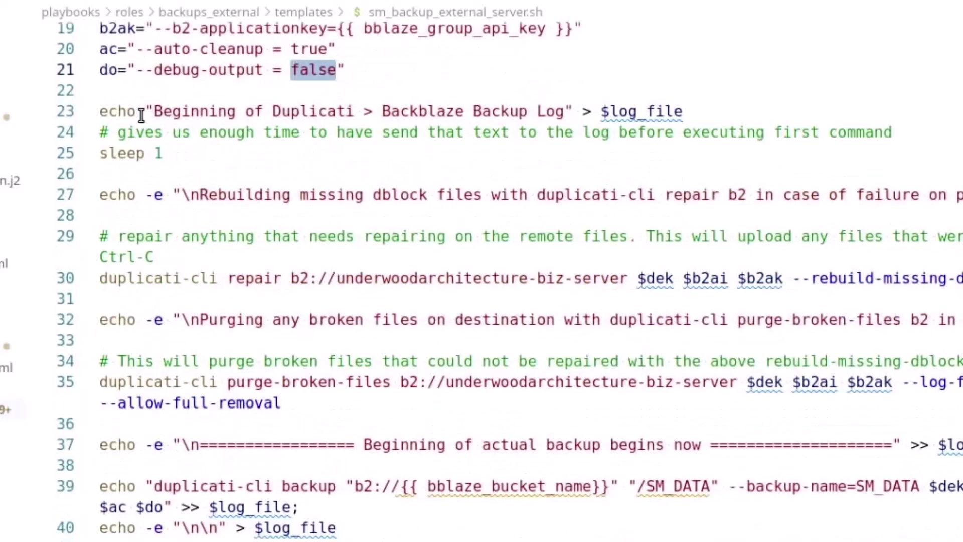
# Highlight the log header and the rebuilding missing dblock files message.
pyautogui.moveTo(145, 112); pyautogui.dragTo(684, 111)
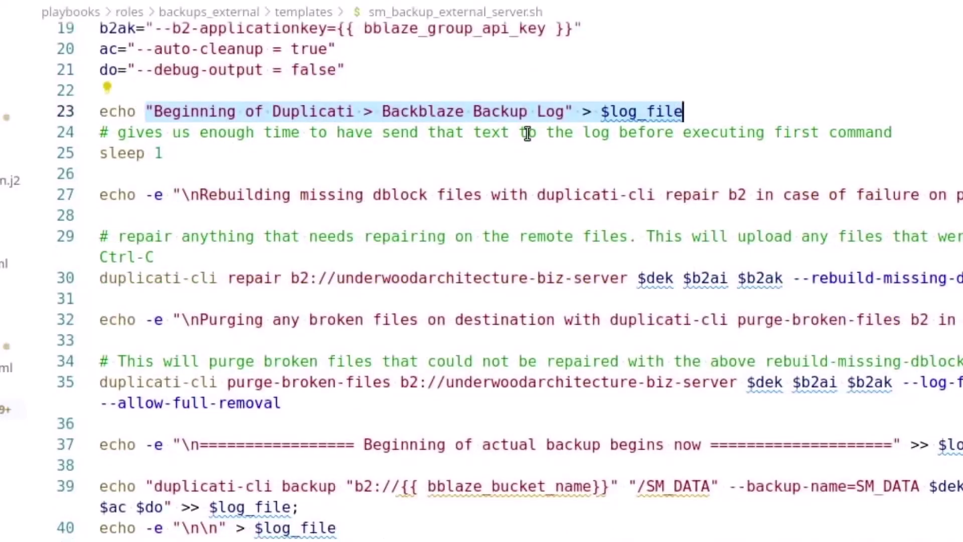
pyautogui.moveTo(217, 156); pyautogui.dragTo(96, 153)
pyautogui.scroll(-1, 276, 160)
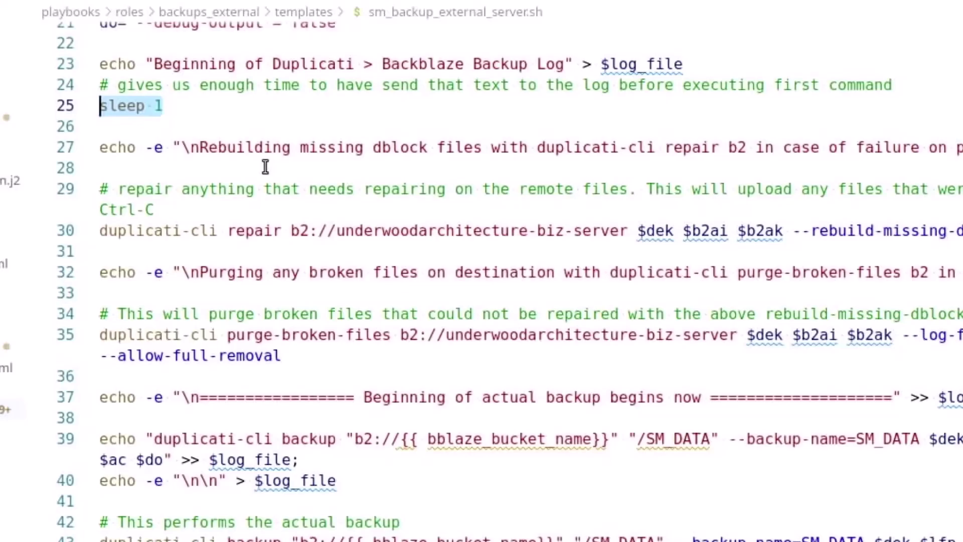
pyautogui.click(154, 64)
pyautogui.keyDown('shift'); pyautogui.click(417, 64); pyautogui.keyUp('shift')
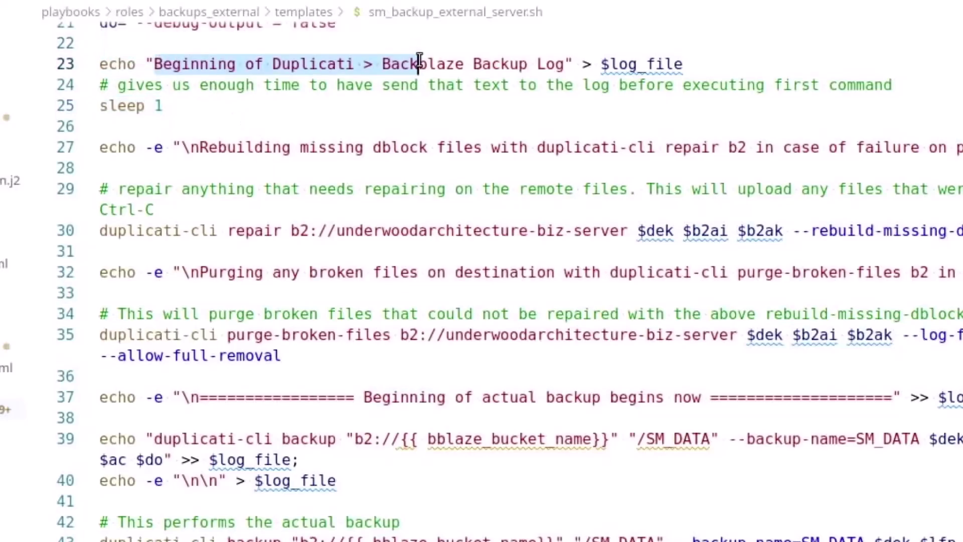
pyautogui.click(384, 165)
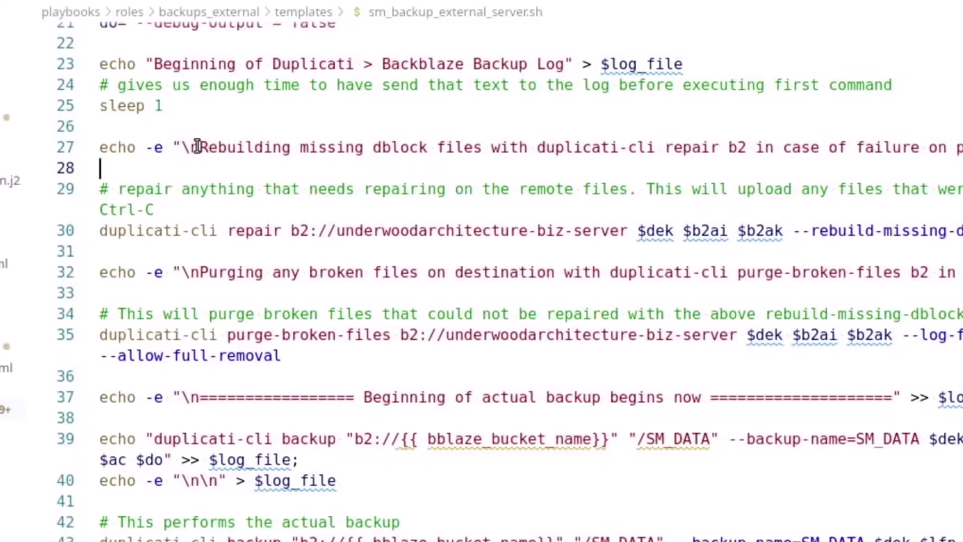
pyautogui.moveTo(198, 147); pyautogui.dragTo(209, 147)
pyautogui.moveTo(400, 143); pyautogui.dragTo(746, 148)
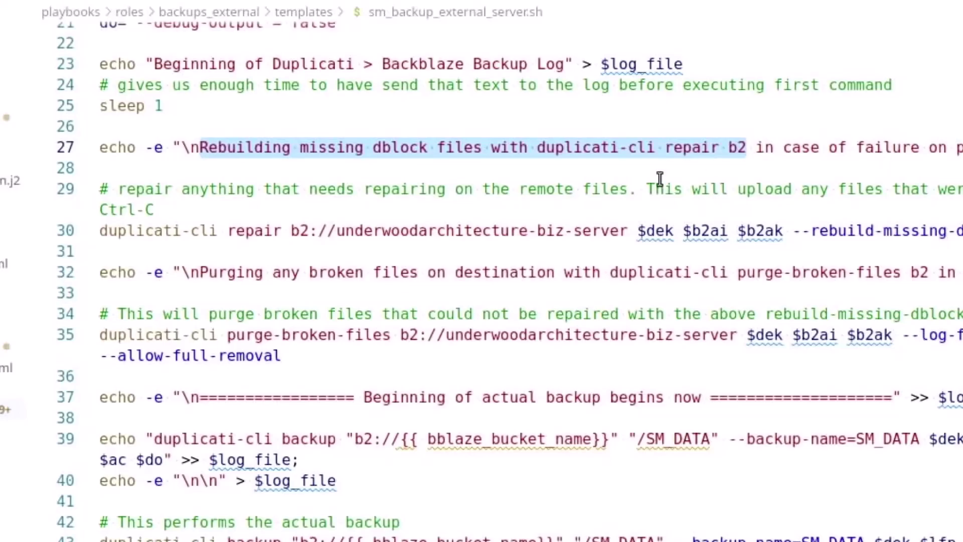
pyautogui.click(345, 148)
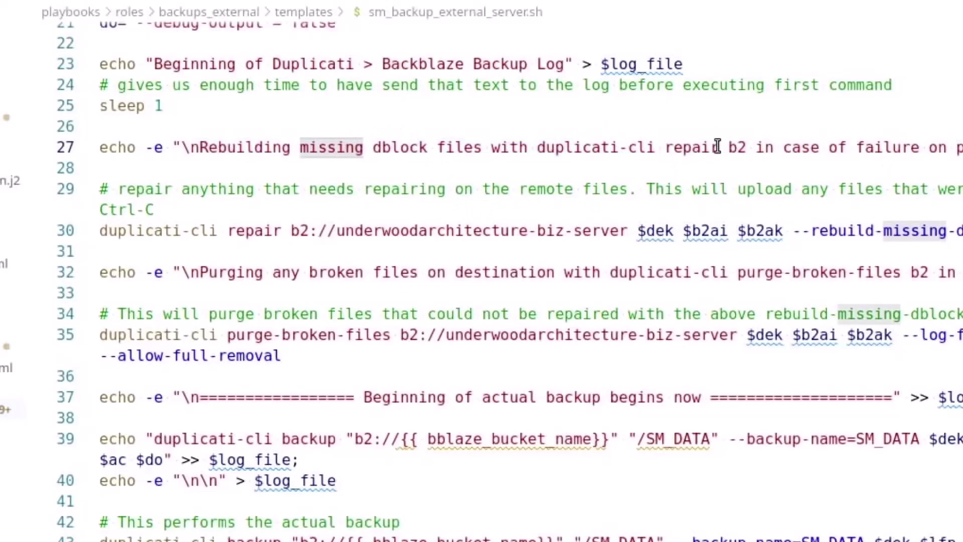
# Highlight the message about purging broken files from the destination.
pyautogui.scroll(-1, 382, 198)
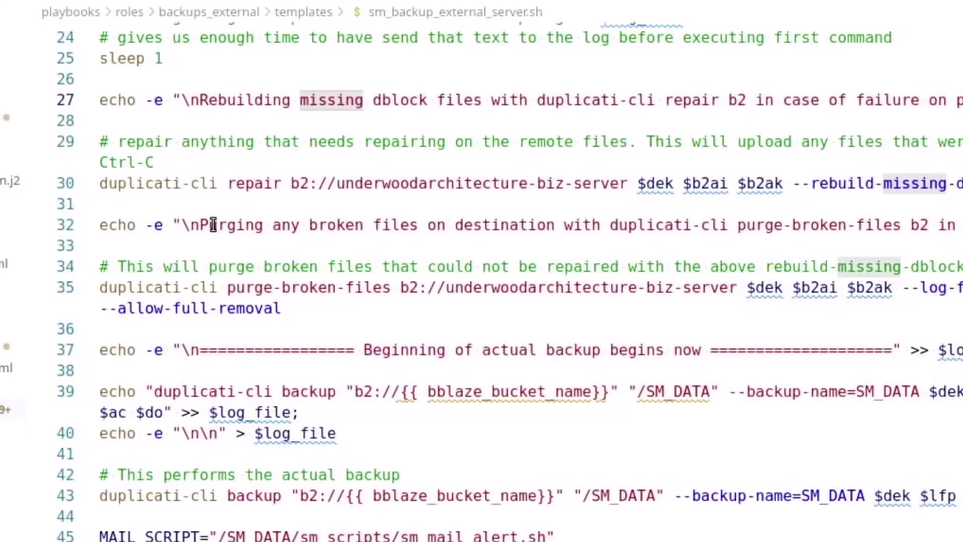
pyautogui.moveTo(200, 225); pyautogui.dragTo(216, 224)
pyautogui.moveTo(461, 208); pyautogui.dragTo(470, 211)
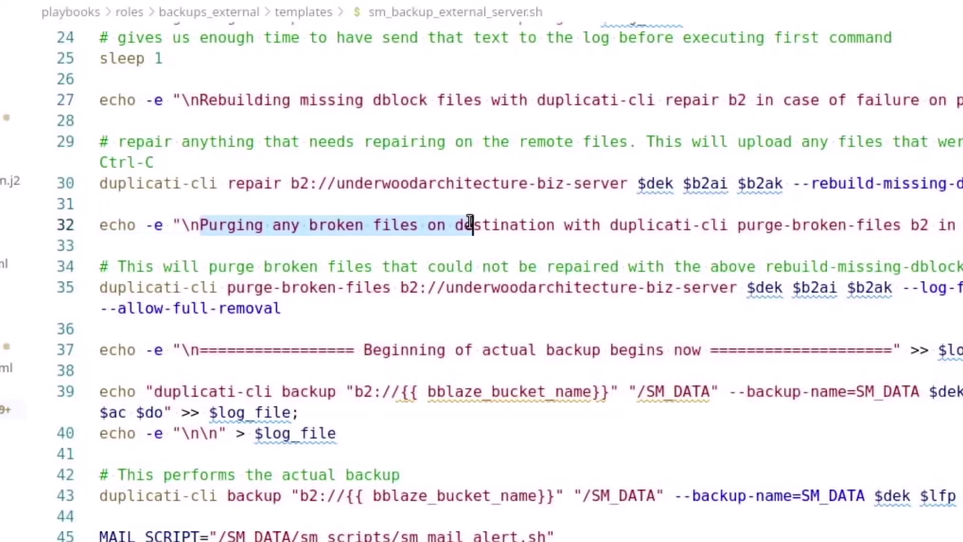
pyautogui.click(527, 225)
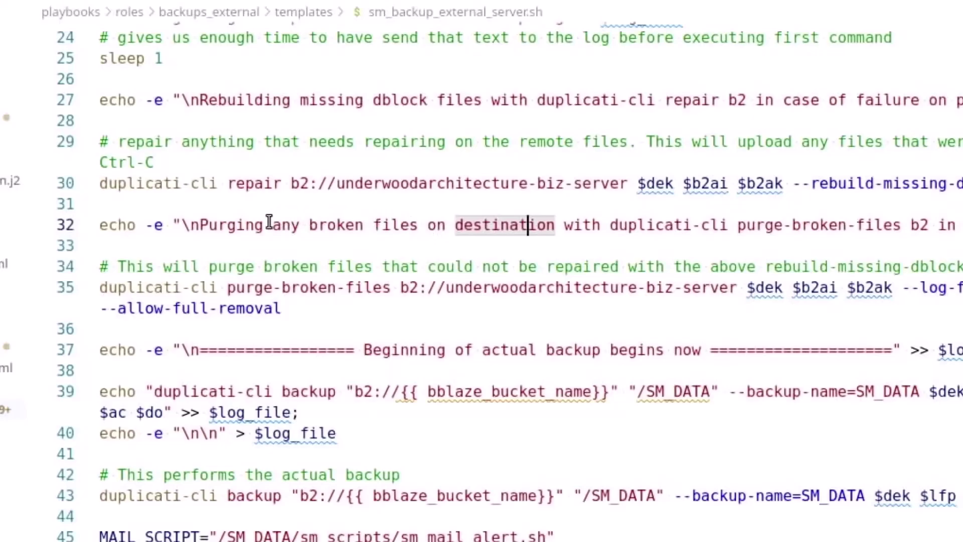
# Highlight the actual-backup-start line and the logged duplicati-cli backup command with its bucket variable.
pyautogui.scroll(-2, 270, 222)
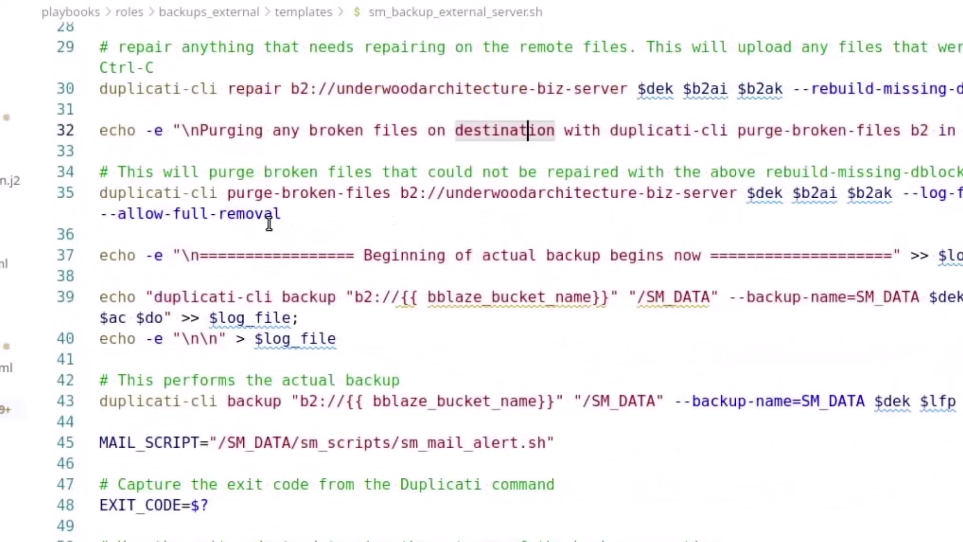
pyautogui.scroll(-1, 269, 222)
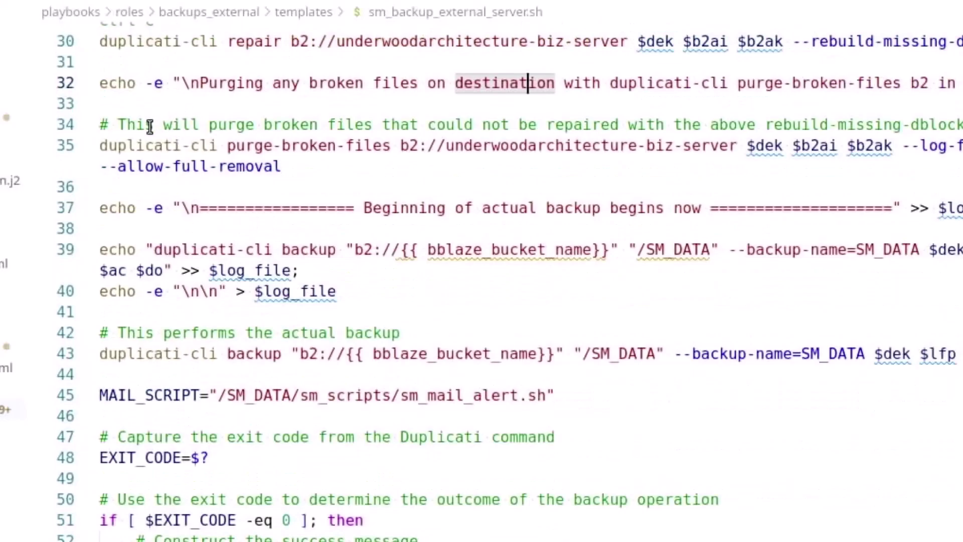
pyautogui.scroll(-1, 151, 141)
pyautogui.scroll(1, 211, 95)
pyautogui.scroll(-1, 259, 161)
pyautogui.moveTo(264, 98); pyautogui.dragTo(555, 98)
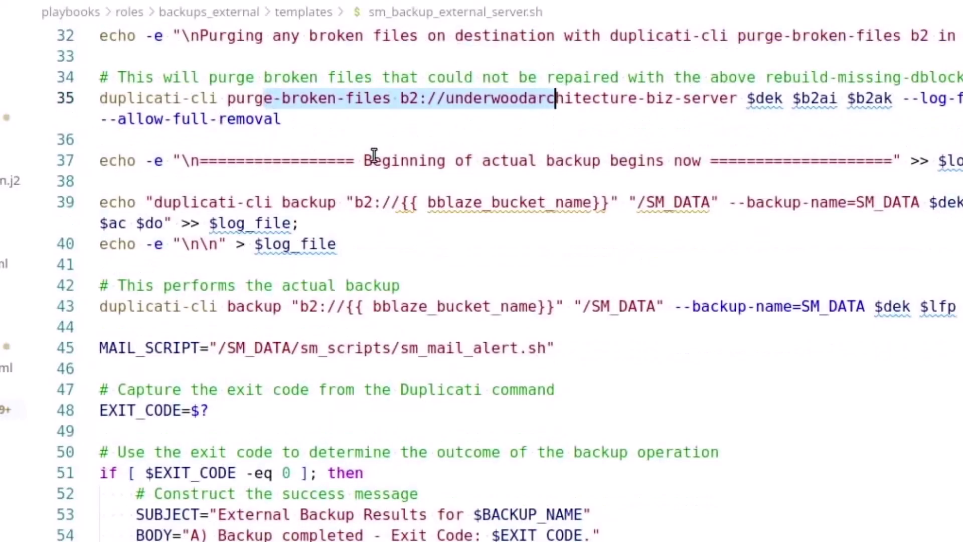
pyautogui.scroll(-1, 377, 150)
pyautogui.click(646, 114)
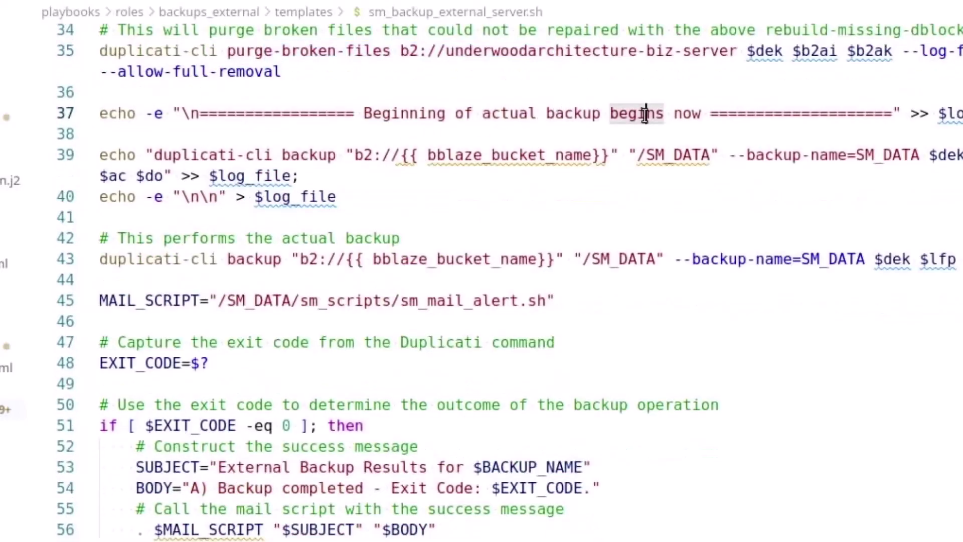
pyautogui.moveTo(153, 154); pyautogui.dragTo(374, 154)
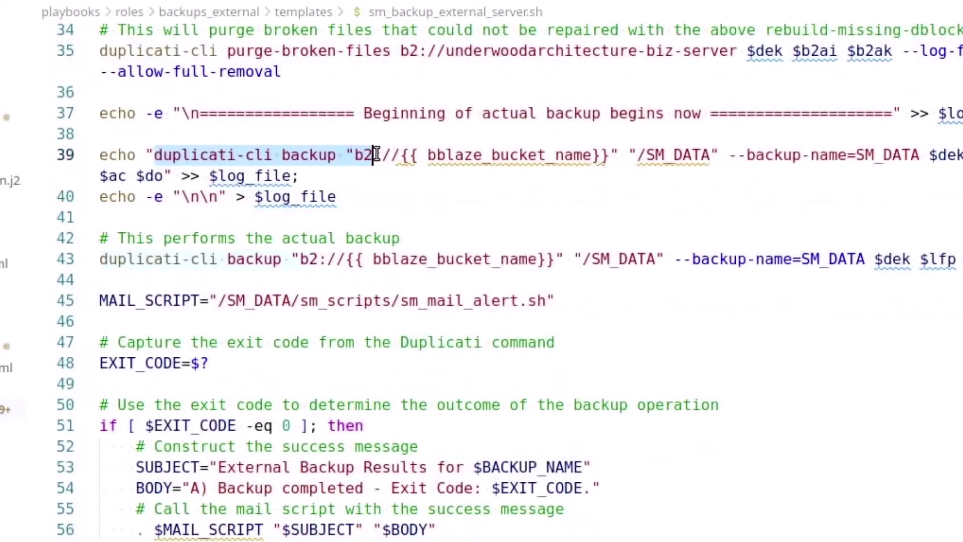
pyautogui.doubleClick(493, 155)
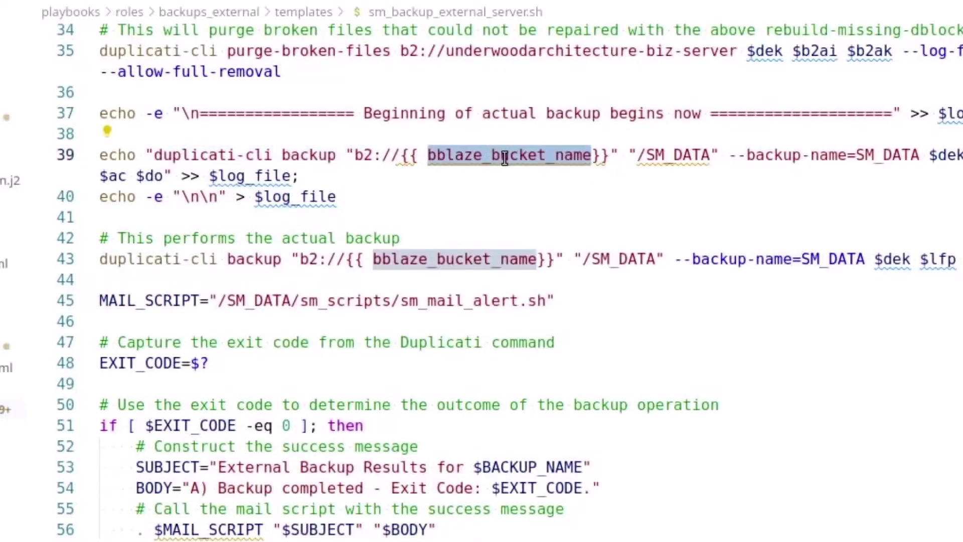
# Show where bblaze_bucket_name is used and the option variables passed to the backup.
pyautogui.scroll(12, 344, 199)
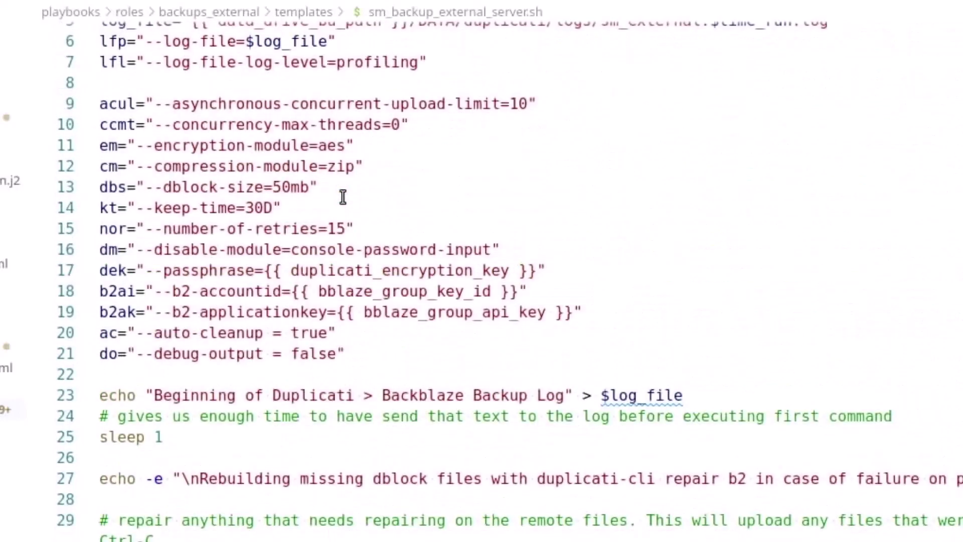
pyautogui.scroll(2, 343, 197)
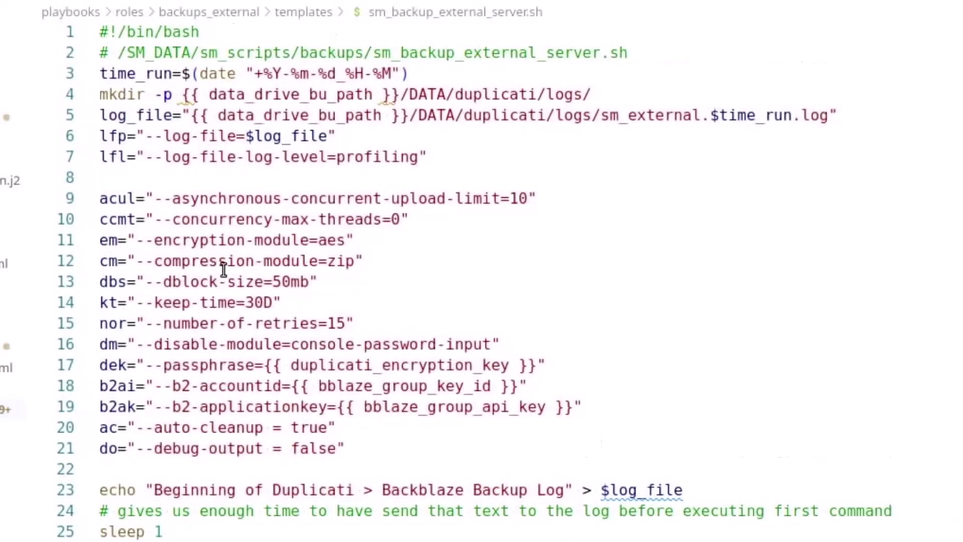
pyautogui.scroll(-12, 512, 236)
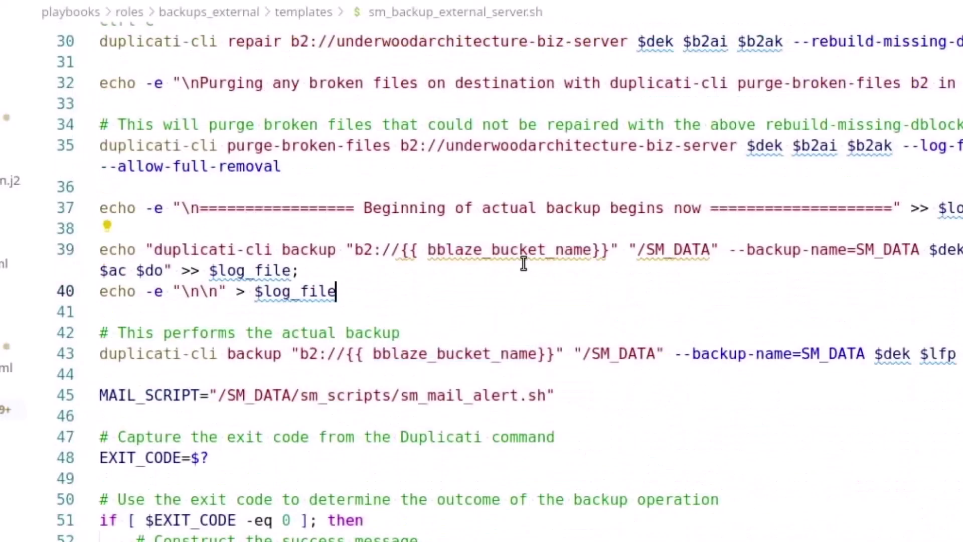
pyautogui.doubleClick(523, 258)
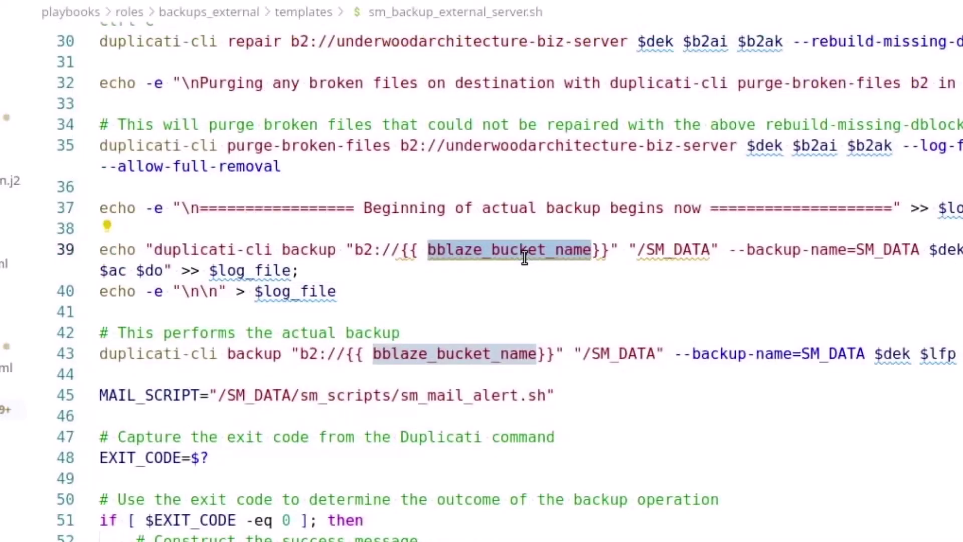
pyautogui.moveTo(526, 261)
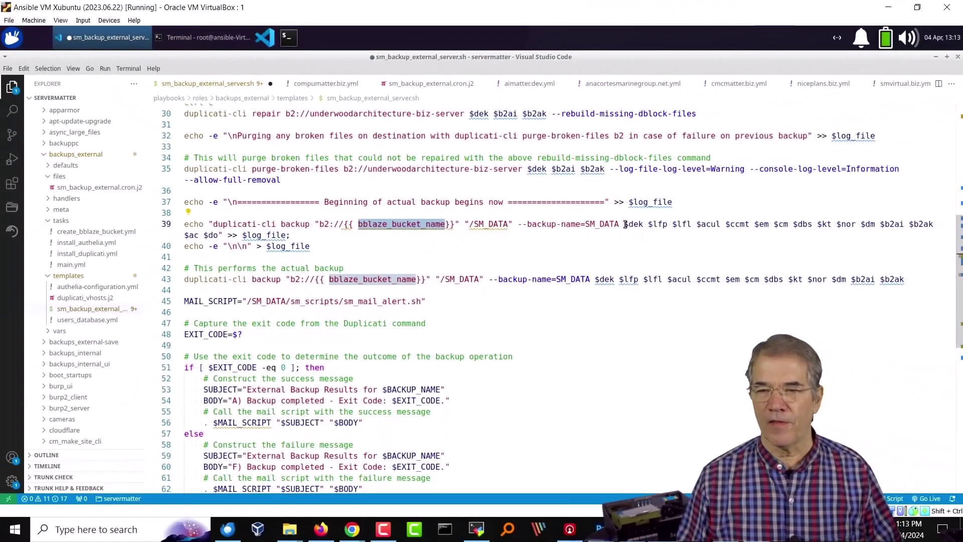
pyautogui.moveTo(625, 224); pyautogui.dragTo(933, 222)
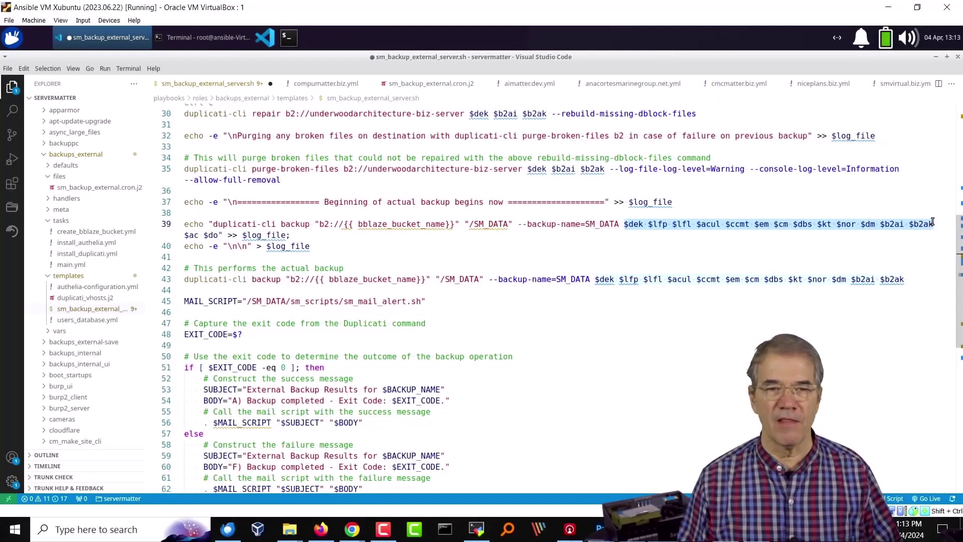
# Highlight the MAIL_SCRIPT path, the EXIT_CODE capture and the A status letter.
pyautogui.scroll(7, 266, 201)
pyautogui.scroll(-7, 266, 201)
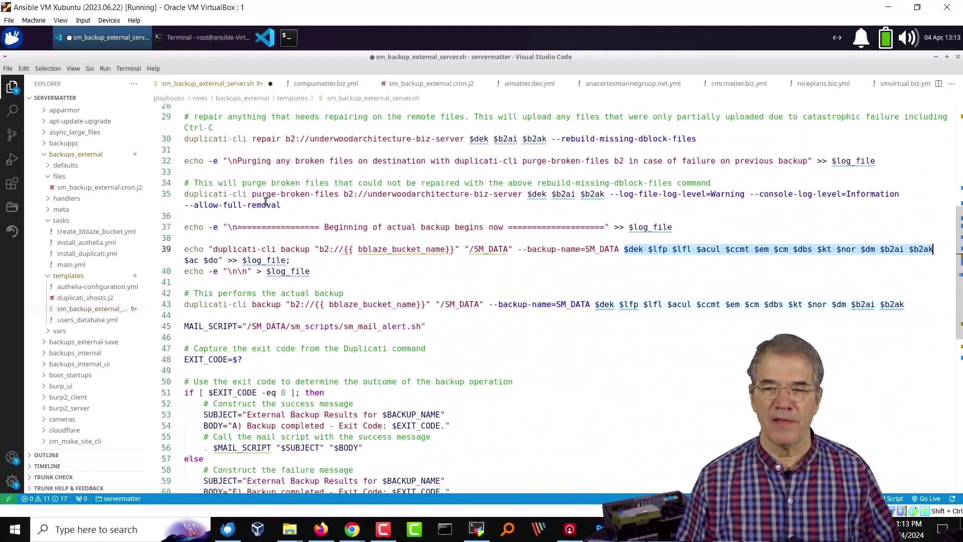
pyautogui.scroll(-3, 266, 201)
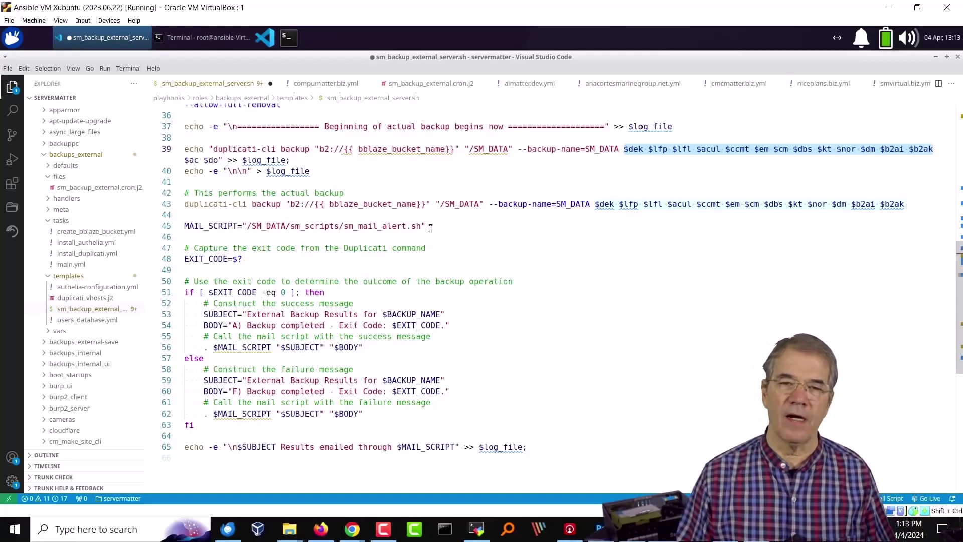
pyautogui.moveTo(430, 228); pyautogui.dragTo(183, 226)
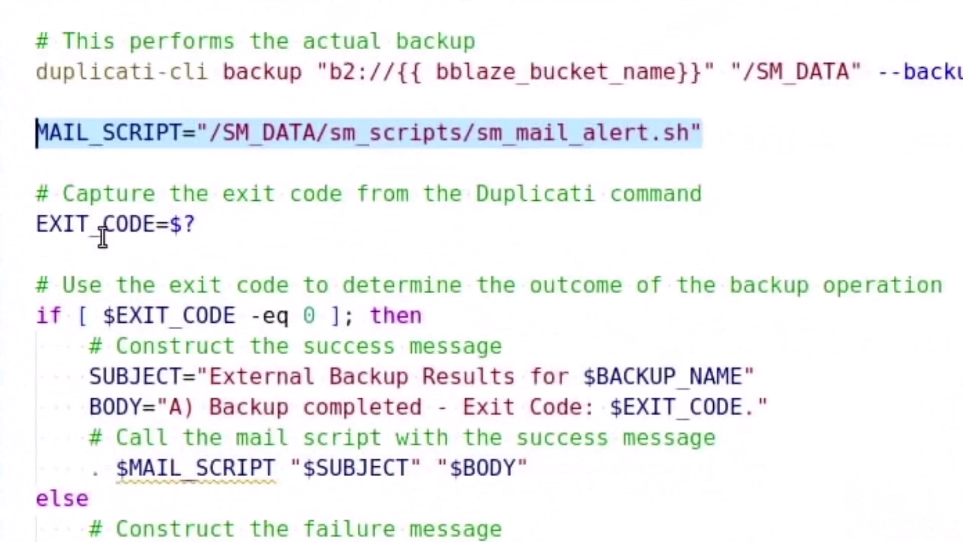
pyautogui.click(117, 224)
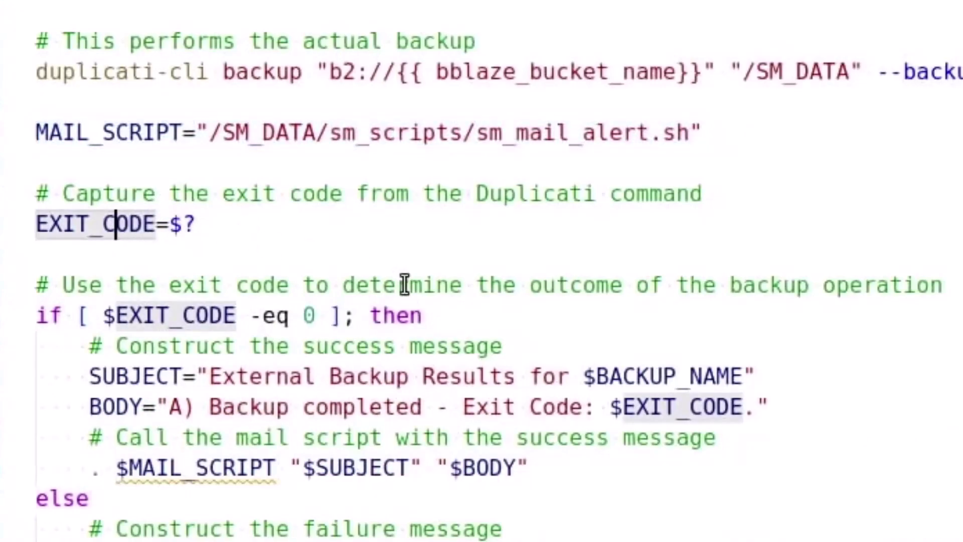
pyautogui.doubleClick(173, 406)
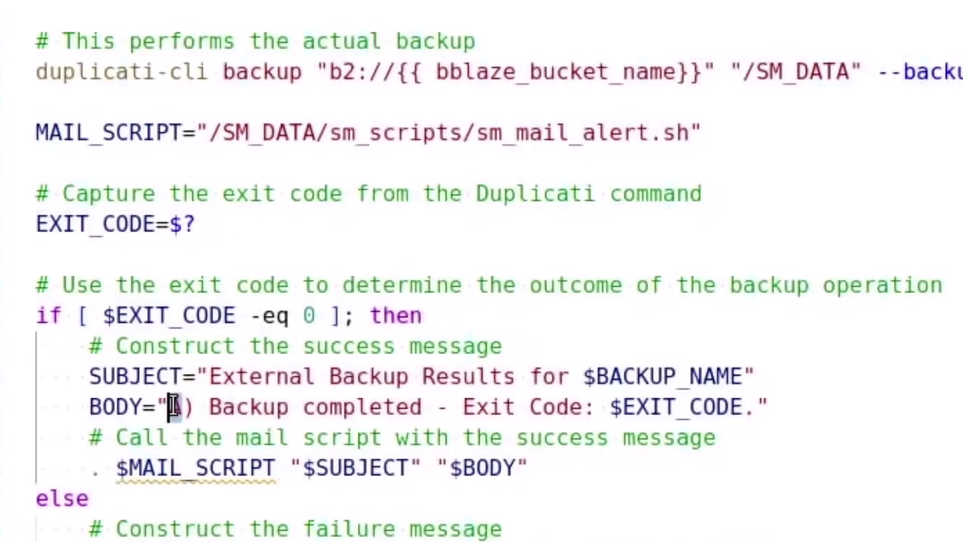
# Point out the success and failure mail messages, then switch to the MobaXterm backup log.
pyautogui.click(308, 529)
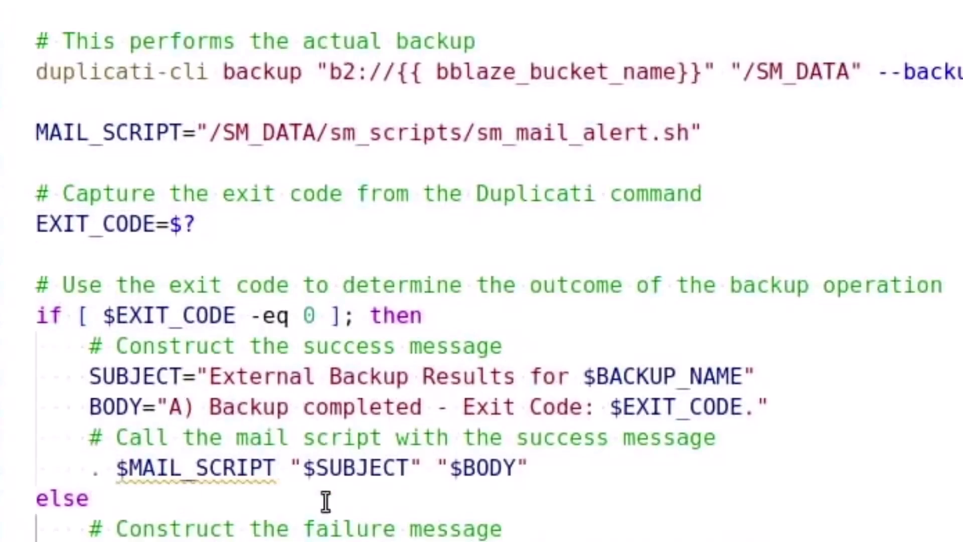
pyautogui.click(424, 385)
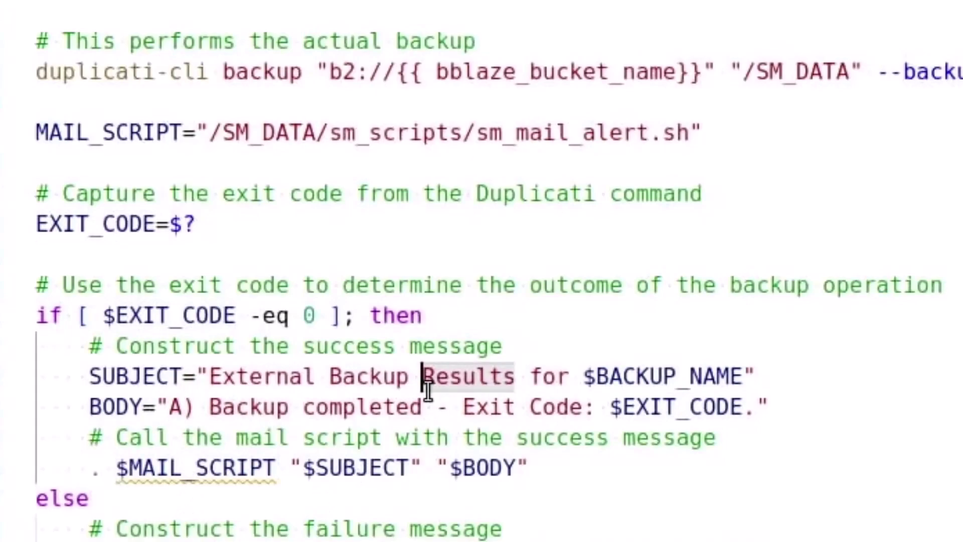
pyautogui.moveTo(702, 134); pyautogui.dragTo(9, 133)
pyautogui.click(781, 295)
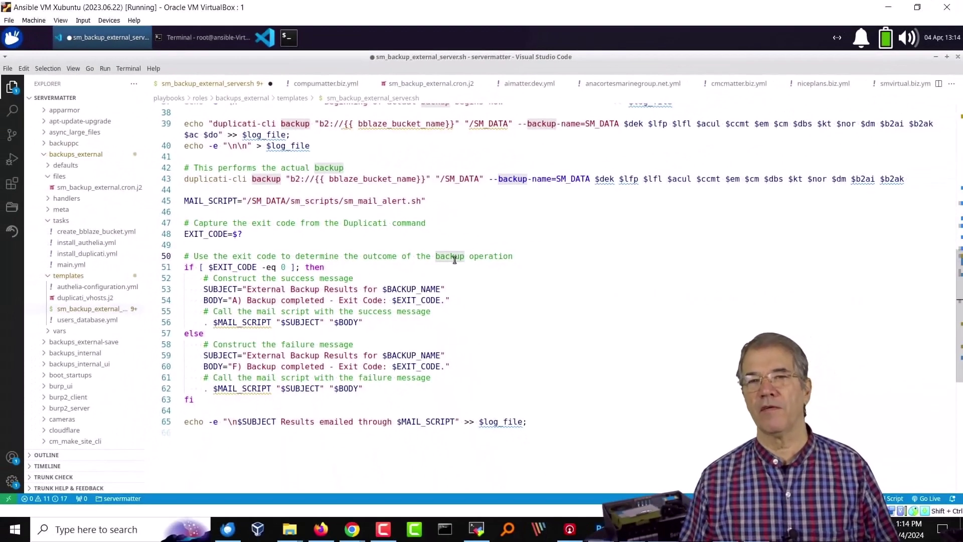
pyautogui.scroll(2, 423, 258)
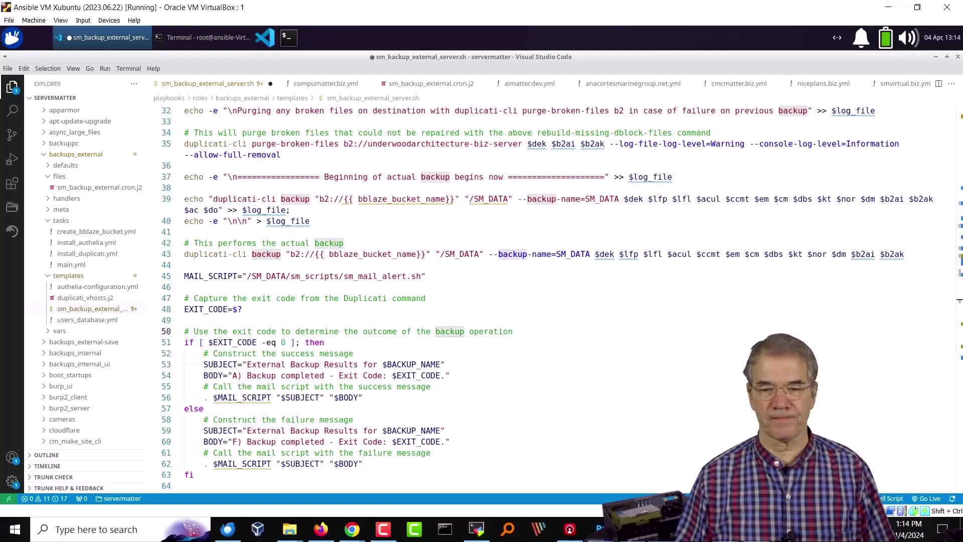
pyautogui.hotkey('alt', 'Tab')
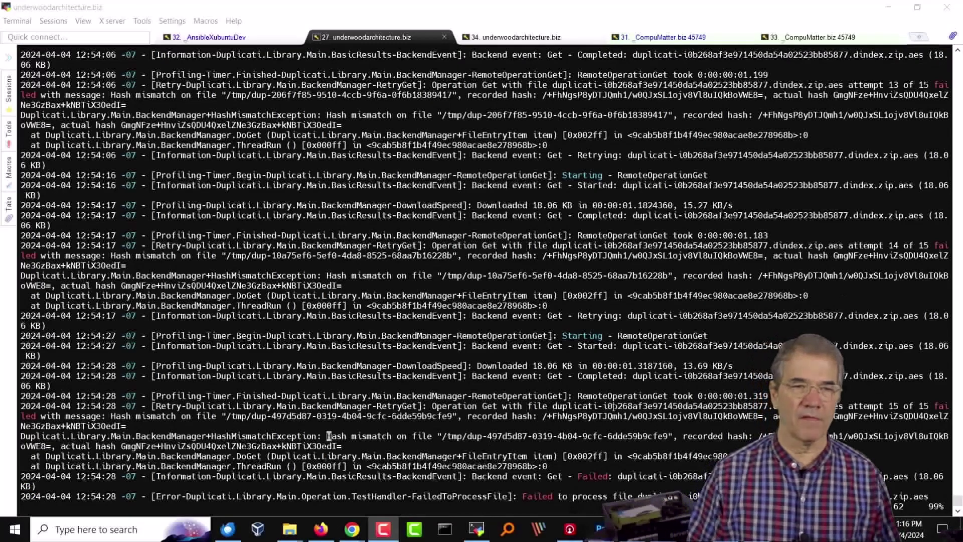
# Jump to the log top and highlight the rebuilding, purging and Beginning of actual backup messages.
pyautogui.click(735, 294)
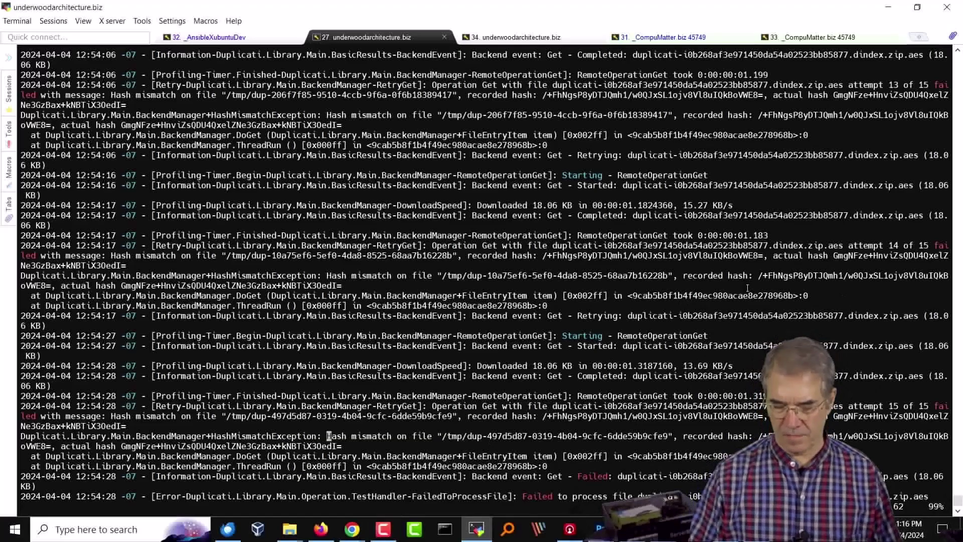
pyautogui.press('g')
pyautogui.press('g')
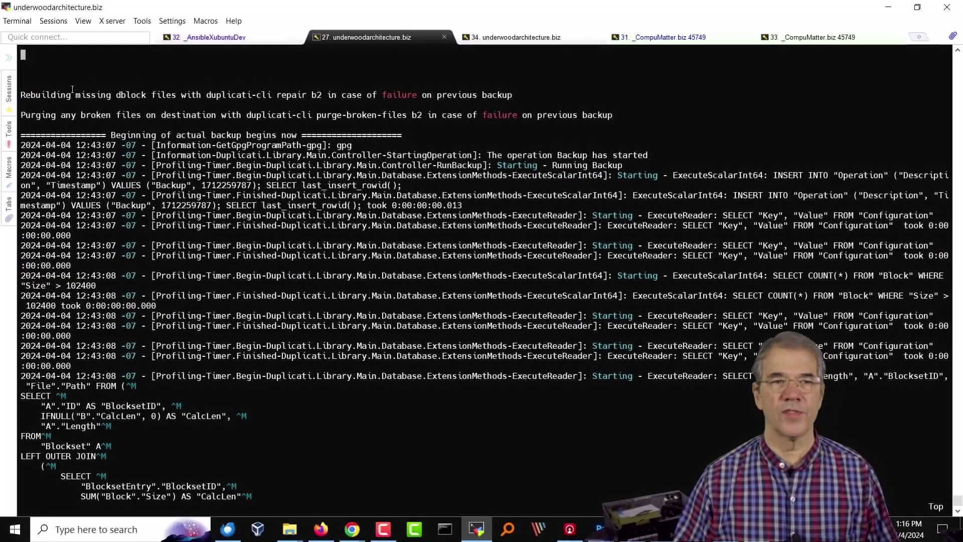
pyautogui.moveTo(21, 95); pyautogui.dragTo(403, 95)
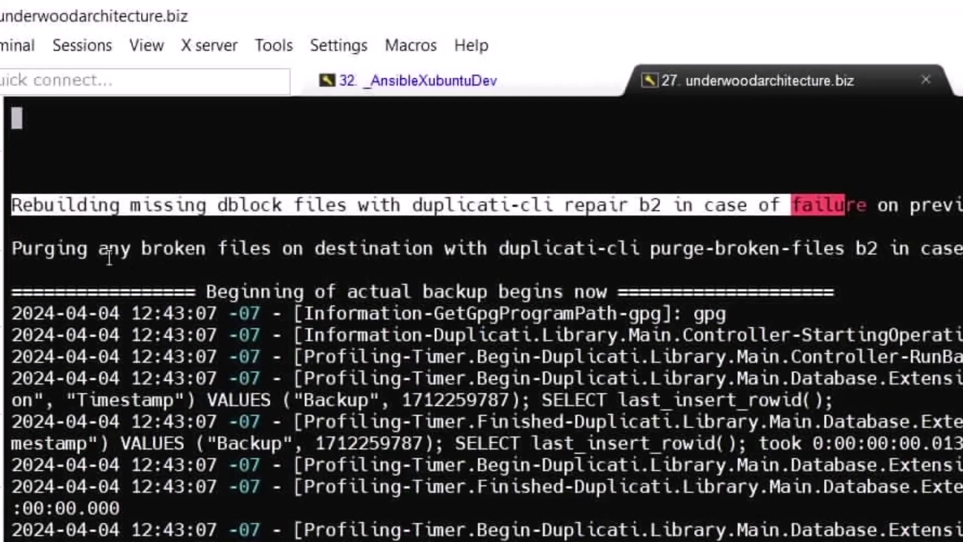
pyautogui.moveTo(32, 225); pyautogui.dragTo(813, 232)
pyautogui.click(836, 273)
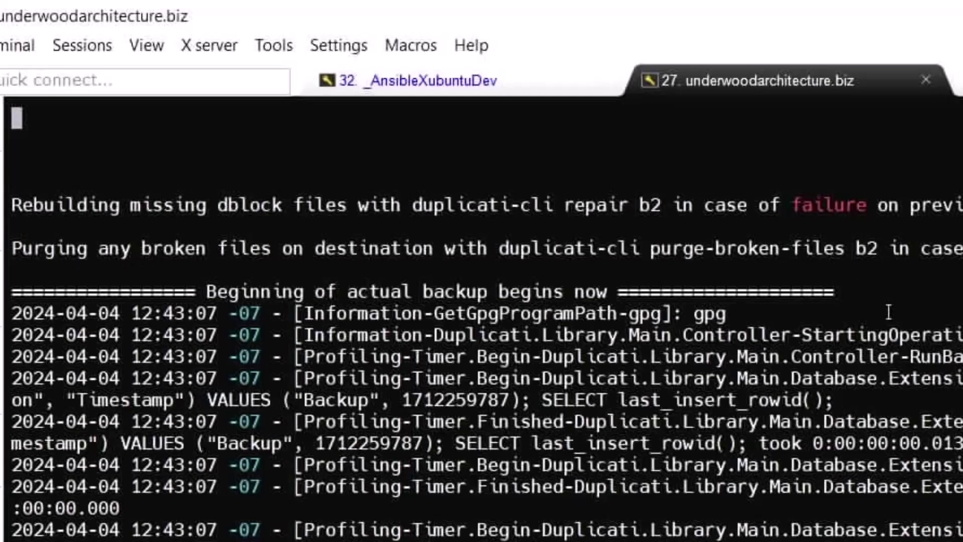
pyautogui.moveTo(201, 291); pyautogui.dragTo(762, 290)
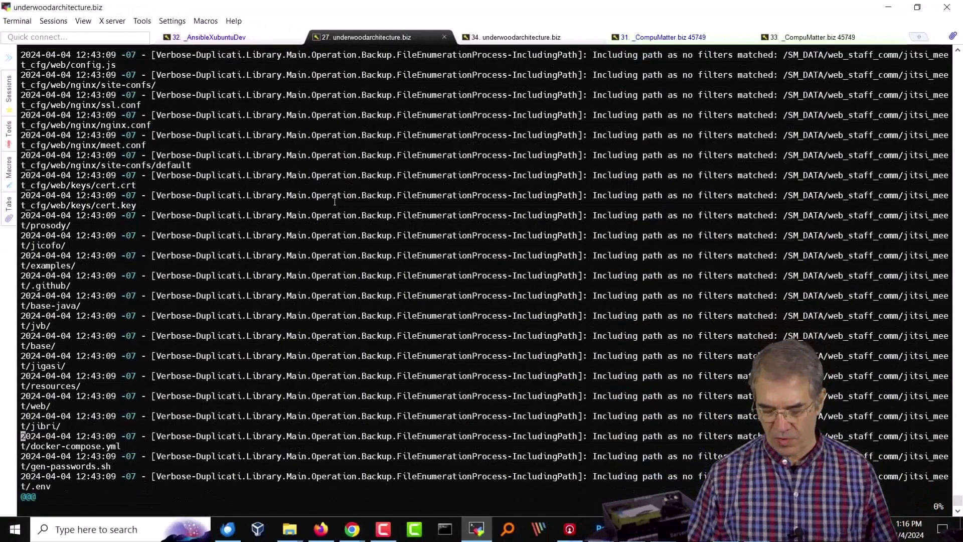
# Jump to the log's end and highlight the External Backup Results line and hash-mismatch failure.
pyautogui.hotkey('ctrl', 'End')
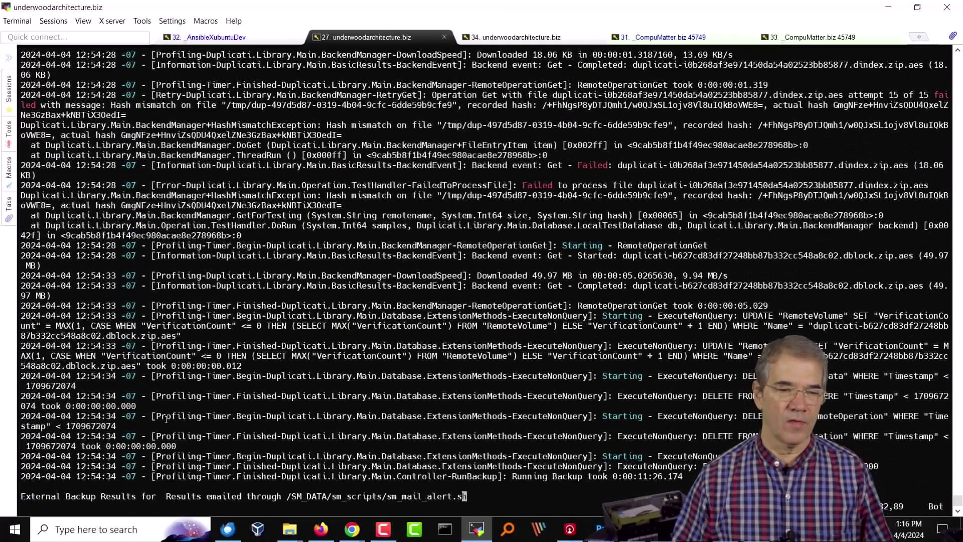
pyautogui.moveTo(29, 502); pyautogui.dragTo(464, 497)
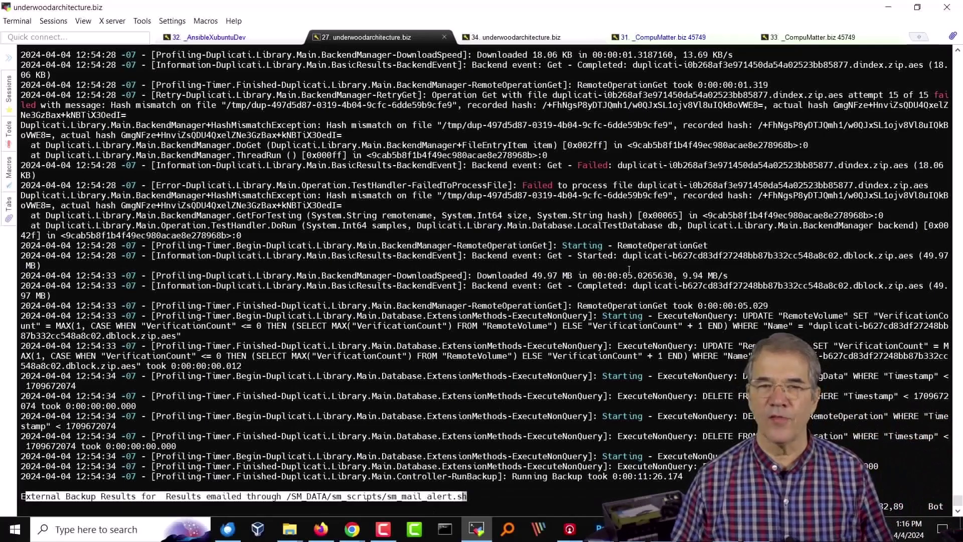
pyautogui.scroll(9, 269, 181)
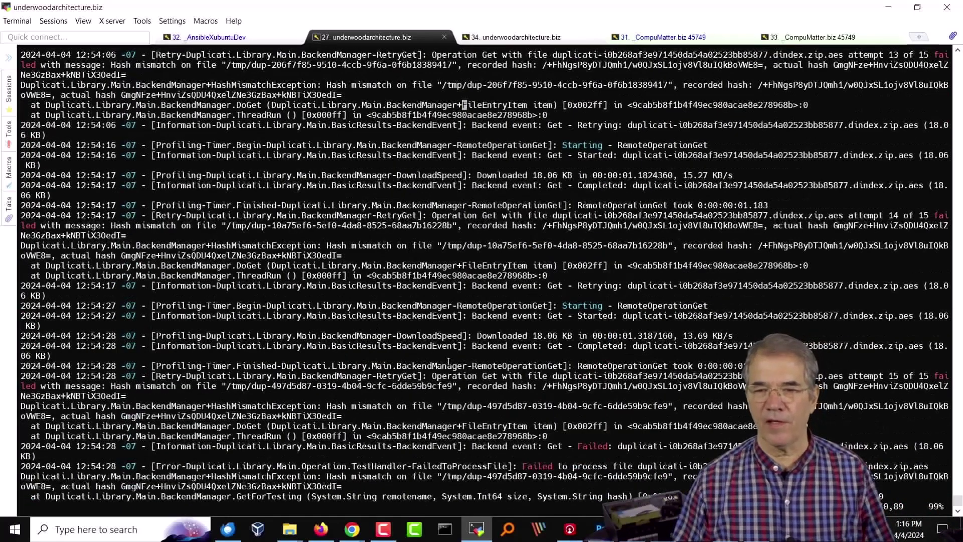
pyautogui.scroll(-9, 448, 361)
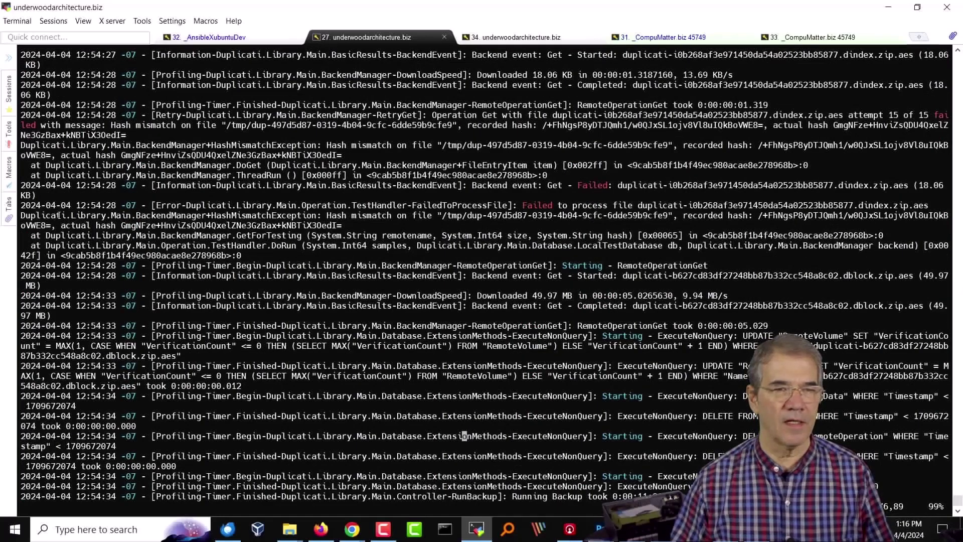
pyautogui.moveTo(79, 226); pyautogui.dragTo(602, 197)
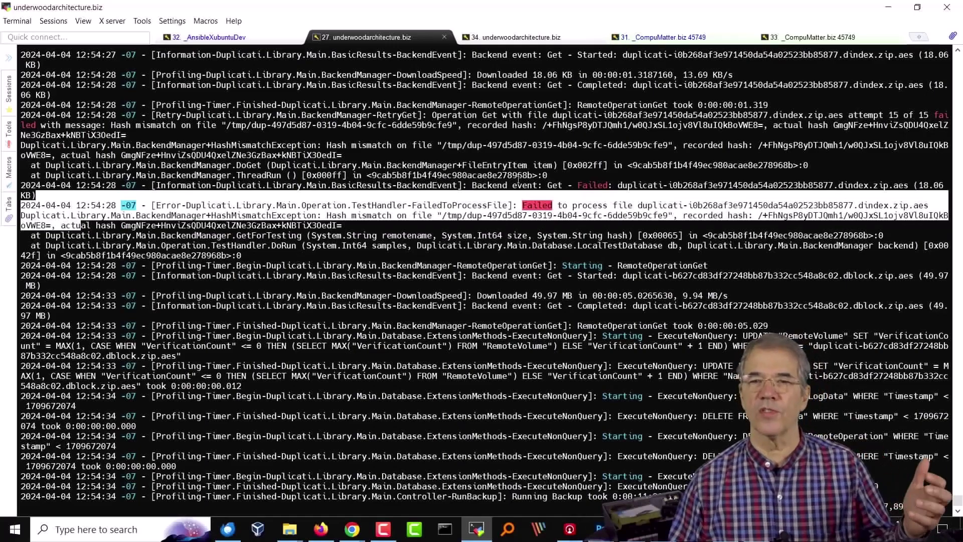
pyautogui.scroll(10, 512, 183)
pyautogui.scroll(20, 507, 184)
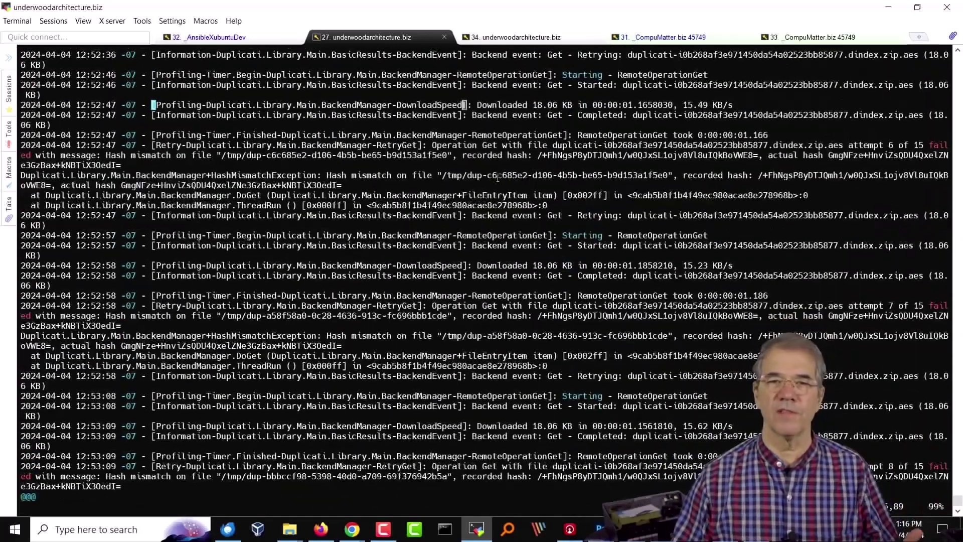
pyautogui.scroll(-5, 468, 191)
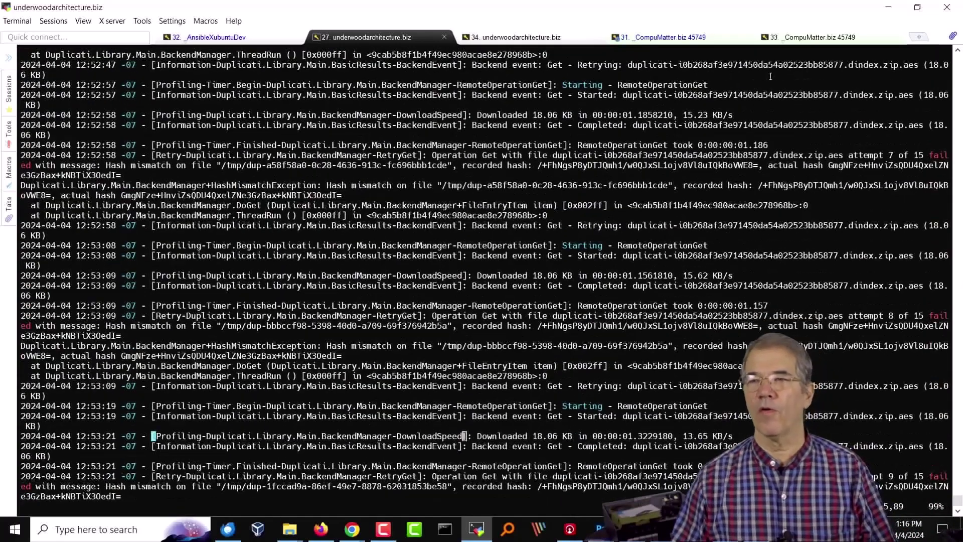
pyautogui.click(888, 9)
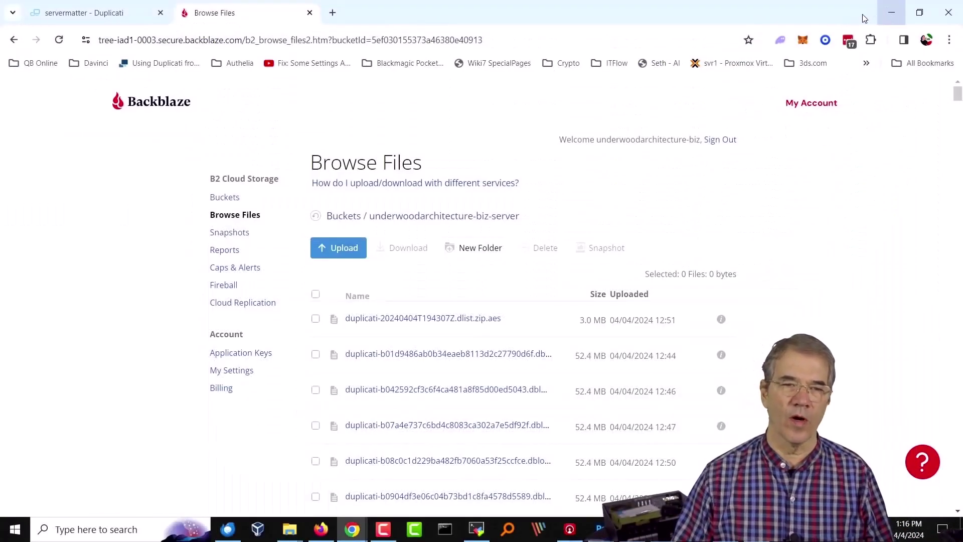
pyautogui.scroll(-1, 105, 213)
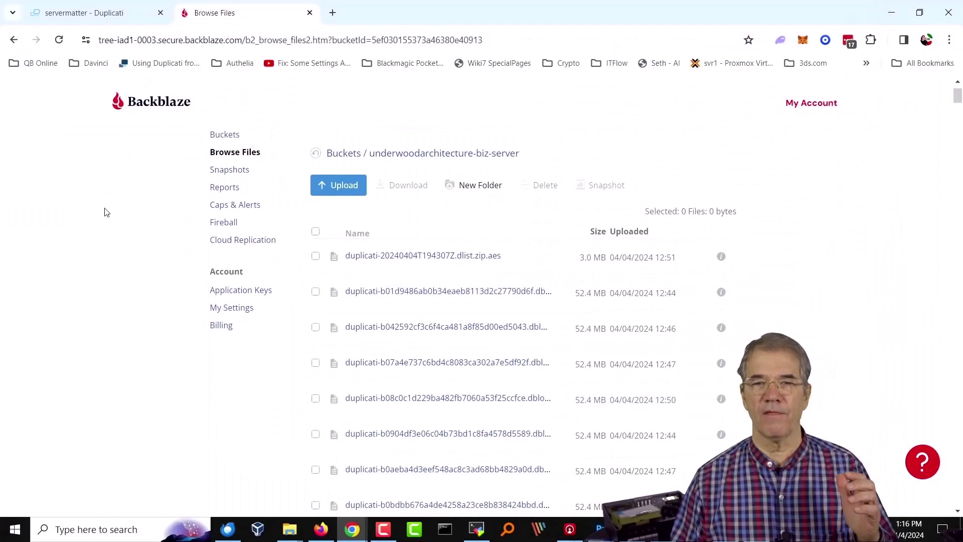
pyautogui.scroll(-1, 107, 213)
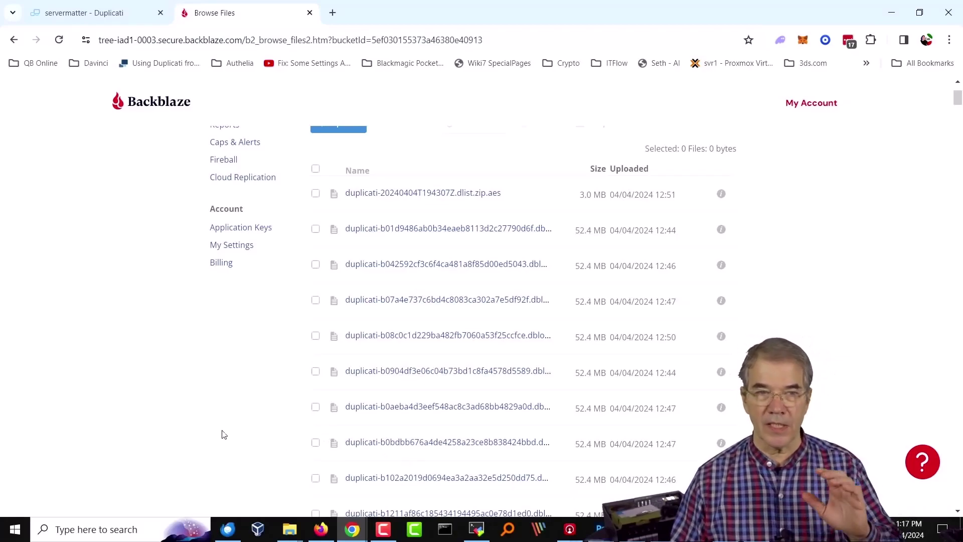
# Switch to the 'servermatter - Duplicati' web interface tab.
pyautogui.click(96, 18)
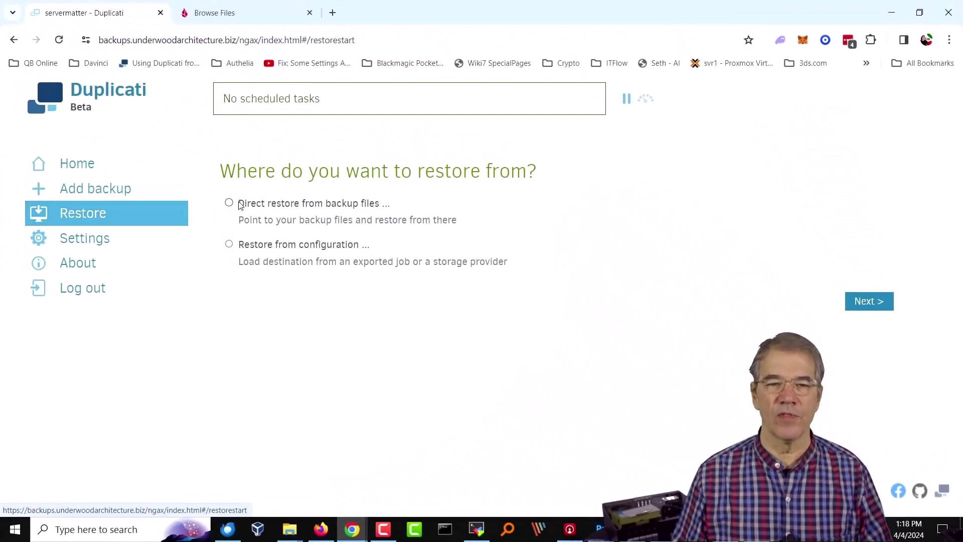
# Choose 'Direct restore from backup files' and scroll through the restore page.
pyautogui.click(229, 203)
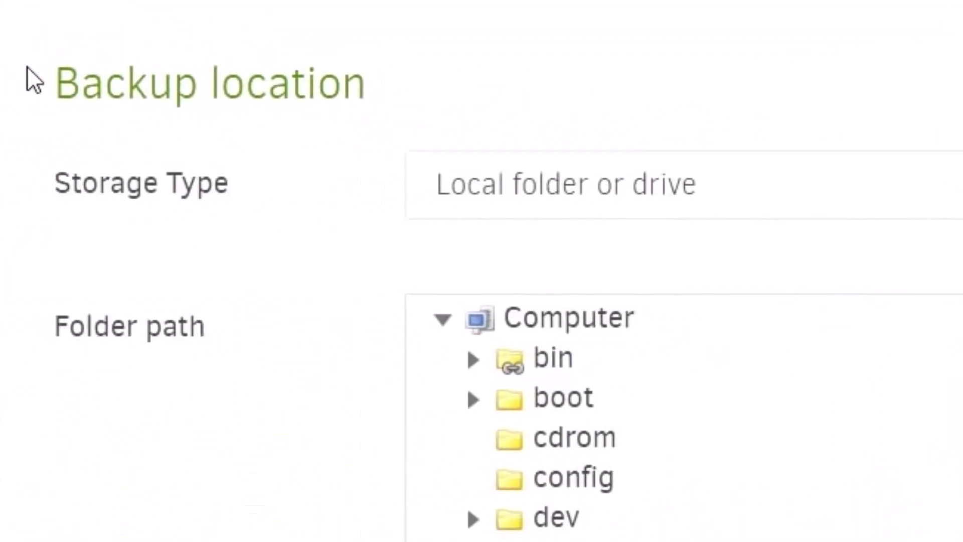
pyautogui.scroll(-3, 151, 187)
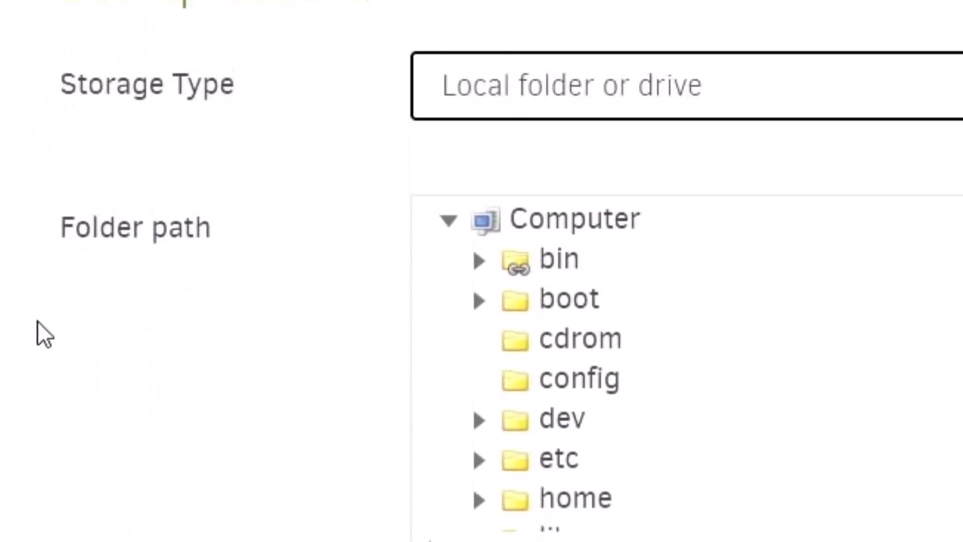
pyautogui.scroll(-5, 646, 465)
pyautogui.scroll(5, 647, 465)
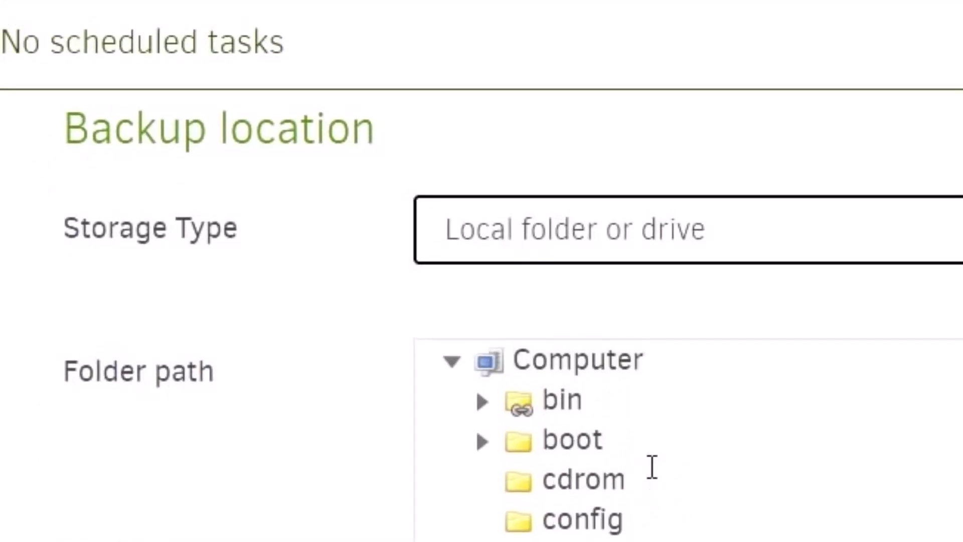
pyautogui.scroll(-10, 649, 465)
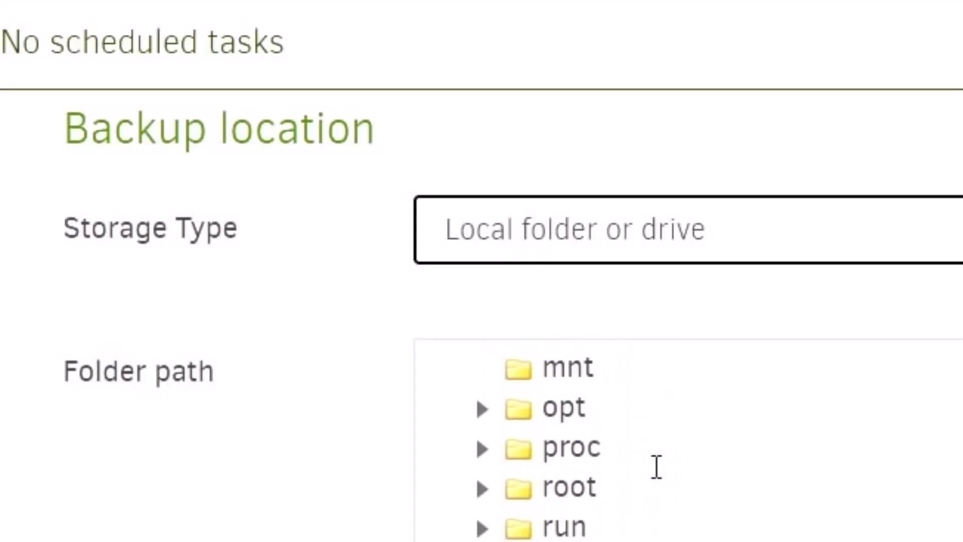
pyautogui.scroll(10, 659, 466)
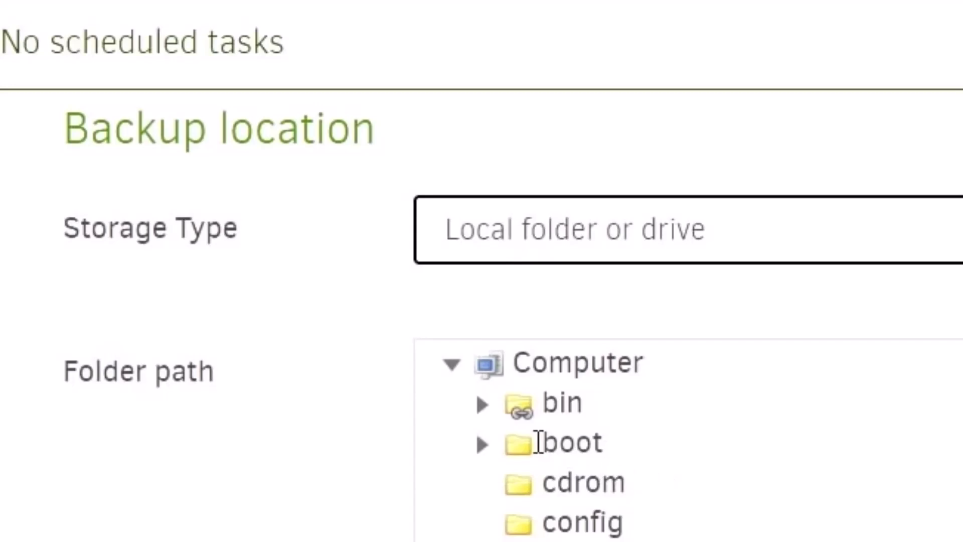
# Set storage type to B2 Cloud Storage with bucket underwoodarchitecture-biz-server.
pyautogui.click(602, 236)
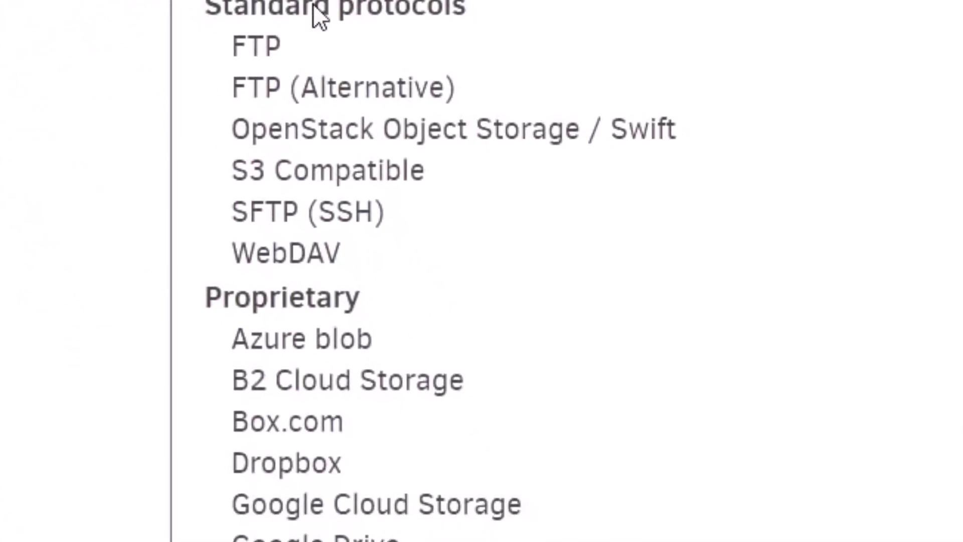
pyautogui.click(362, 382)
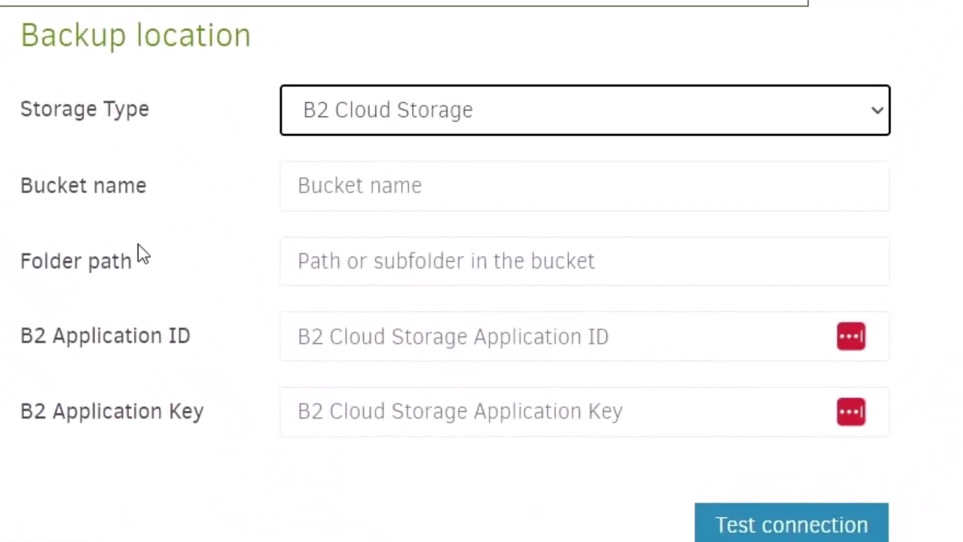
pyautogui.click(449, 194)
pyautogui.click(483, 304)
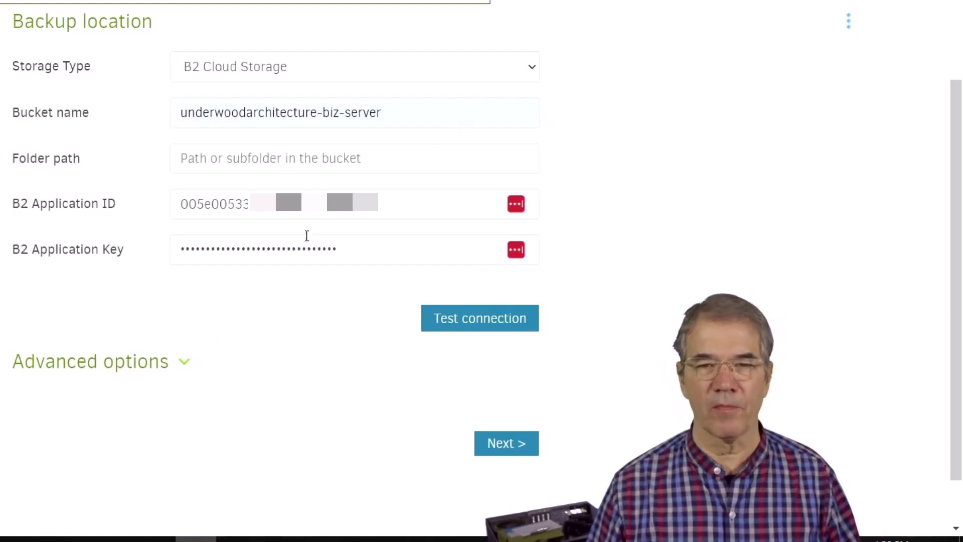
# Test the B2 bucket connection successfully and continue to the Encryption step.
pyautogui.click(482, 324)
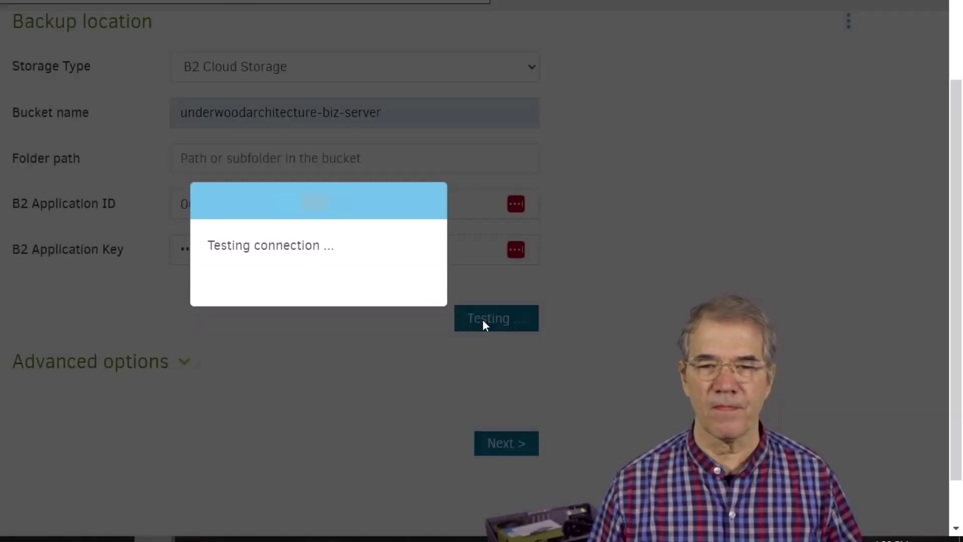
pyautogui.click(408, 277)
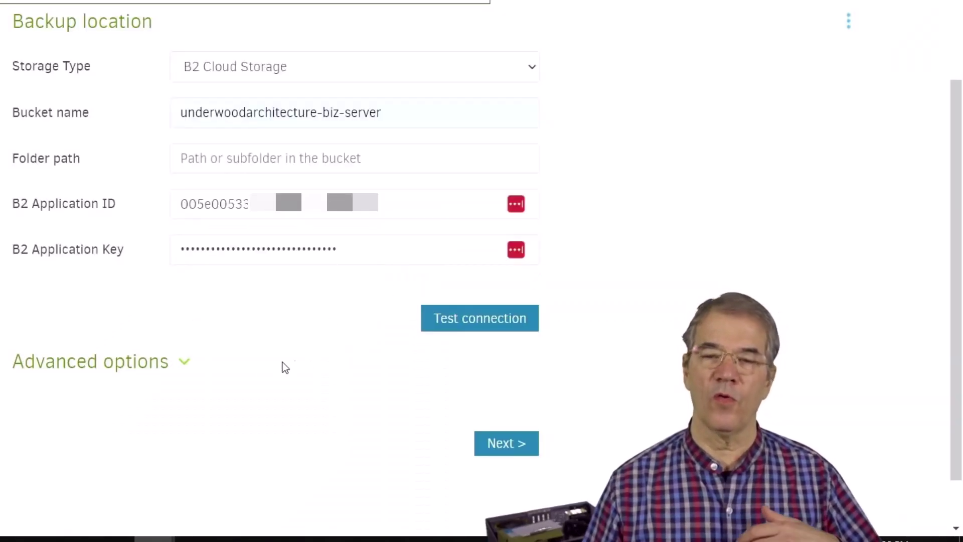
pyautogui.click(507, 443)
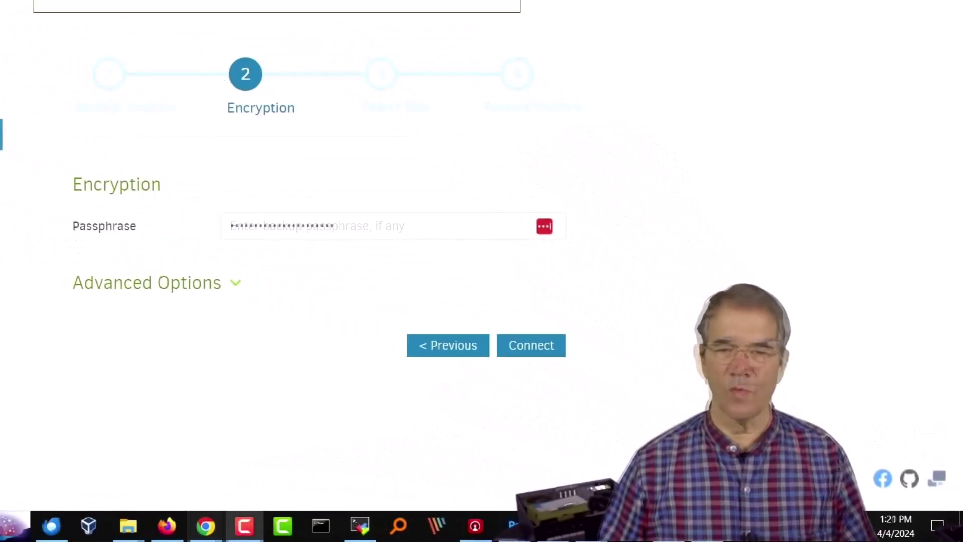
# Connect to the encrypted backup and dismiss the password manager's save prompt.
pyautogui.click(537, 348)
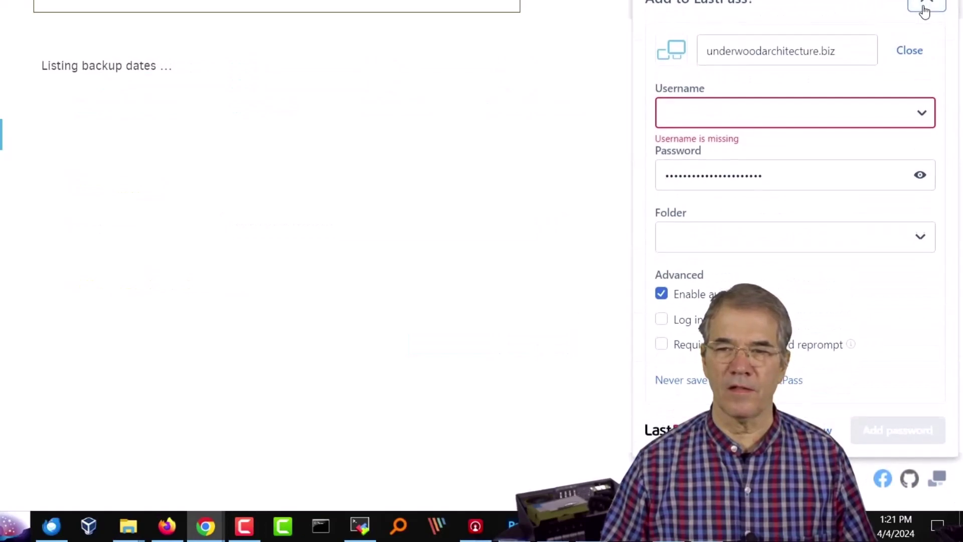
pyautogui.click(926, 4)
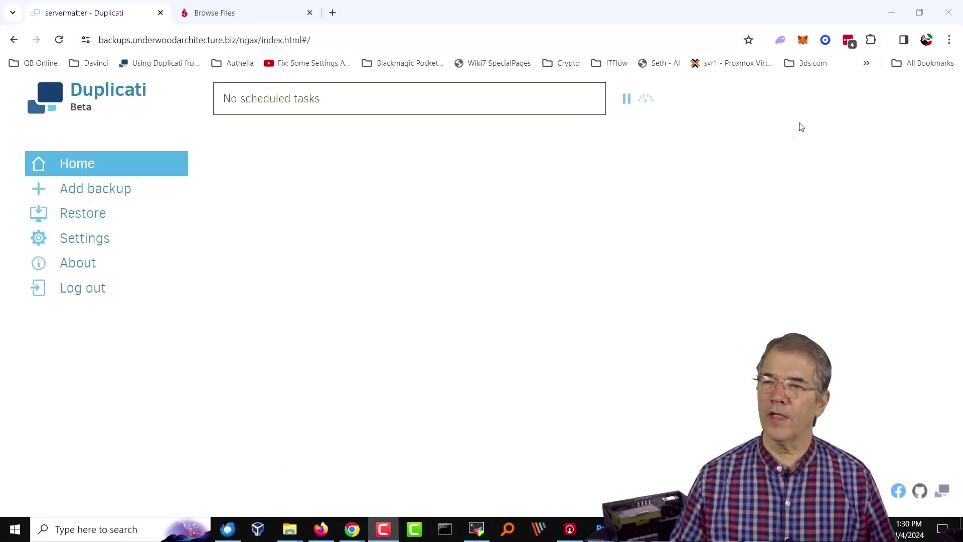
# Install the restored package with 'sudo dpkg -i hddtemp_0.3-beta15-53_amd64.deb'.
pyautogui.click(892, 12)
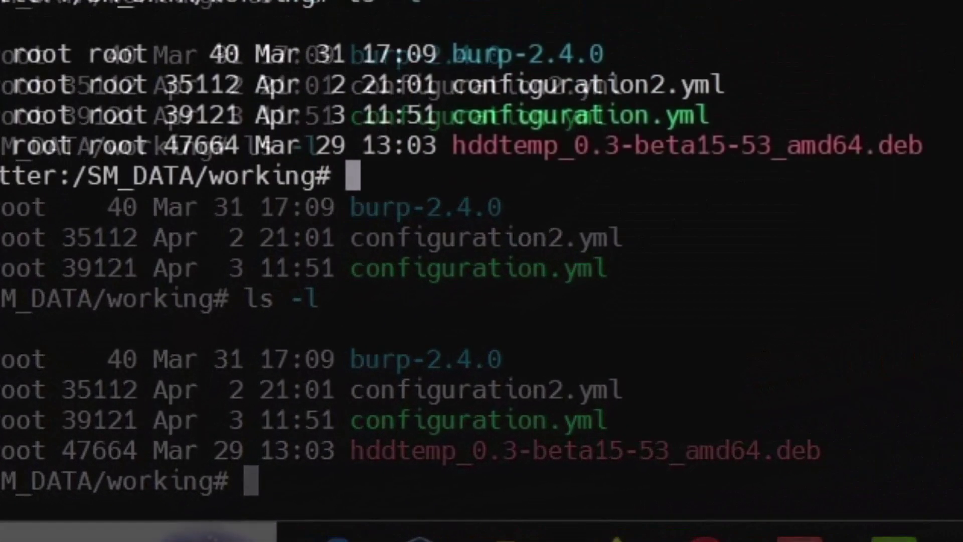
pyautogui.press('shift+Insert')
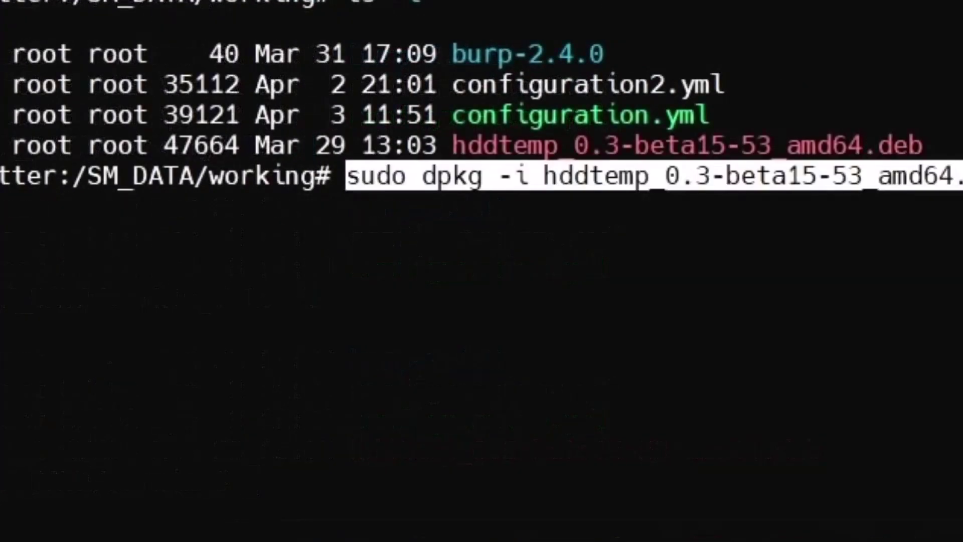
pyautogui.press('Return')
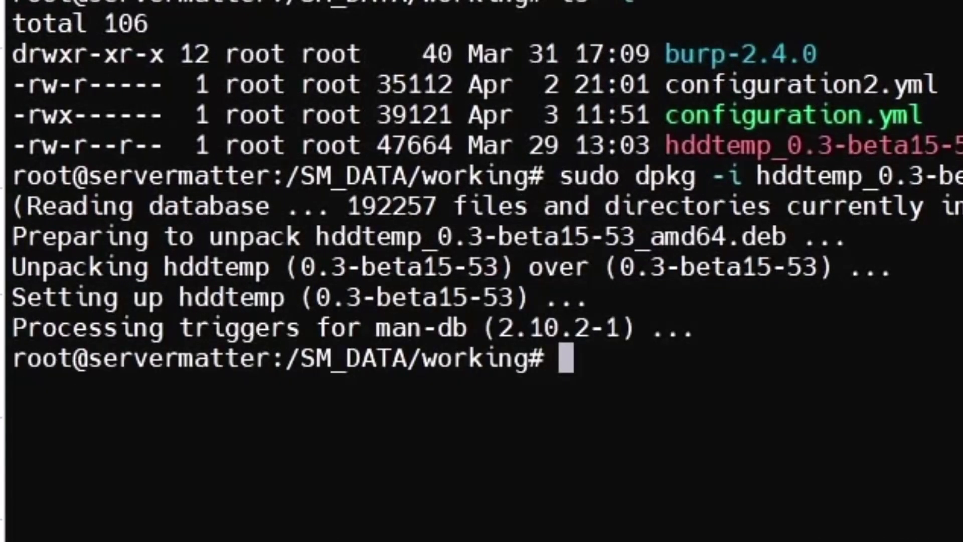
# Run 'apt-get install -f' and confirm 'hddtemp --version' reports 0.3-beta15.
pyautogui.write('apt-get inatl')
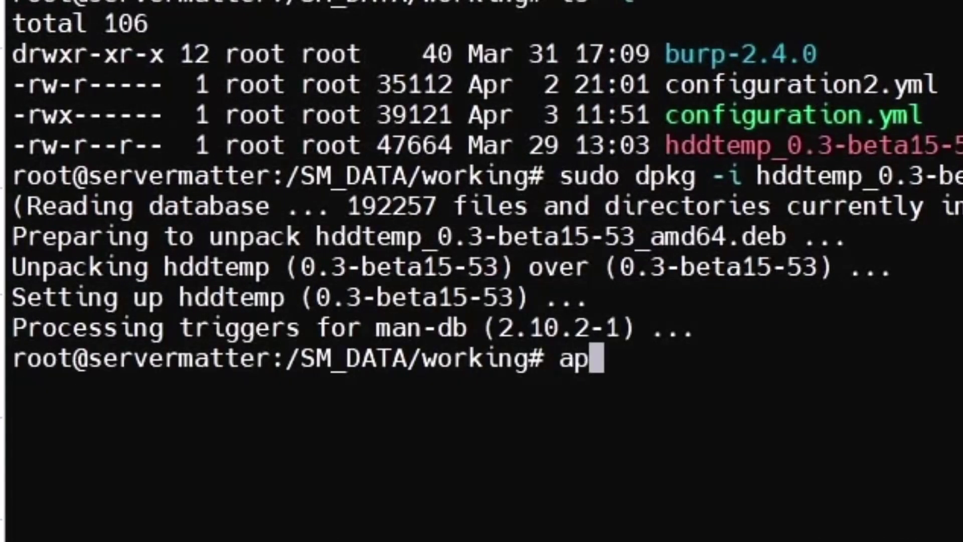
pyautogui.press('BackSpace')
pyautogui.press('BackSpace')
pyautogui.press('BackSpace')
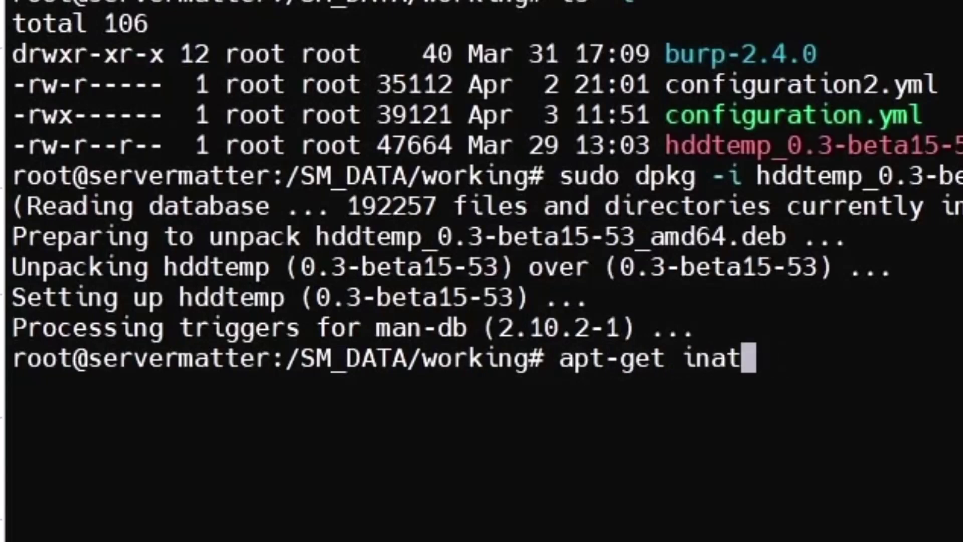
pyautogui.write('stall -f')
pyautogui.press('Return')
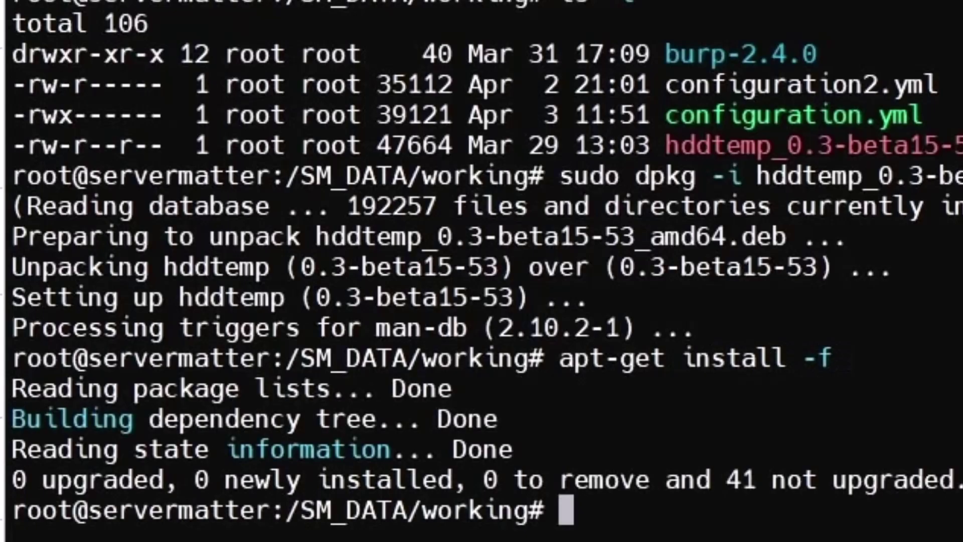
pyautogui.write('hddtemp --version')
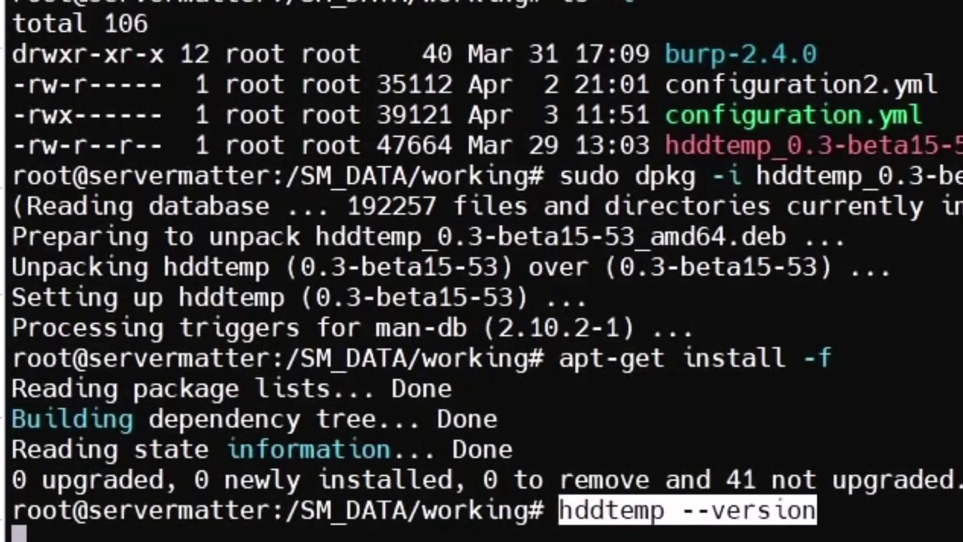
pyautogui.press('Return')
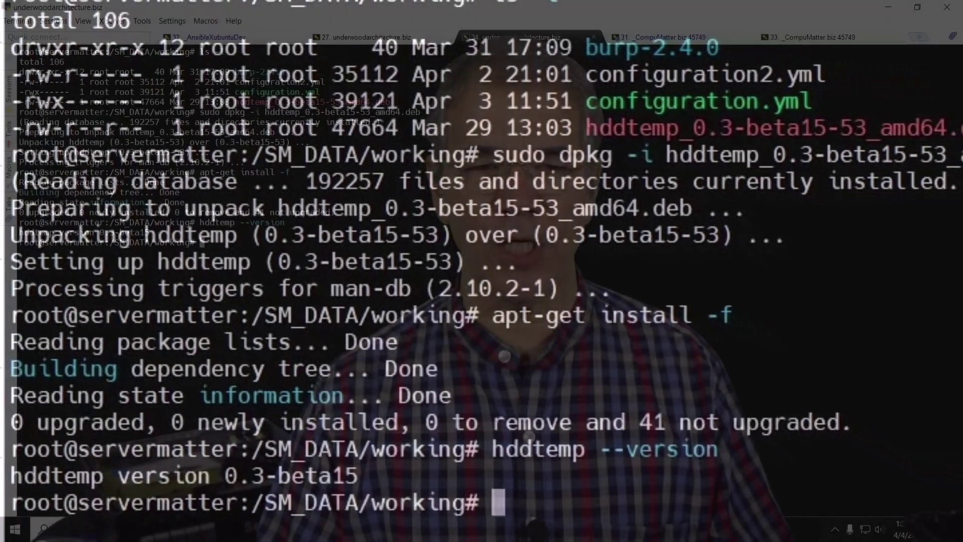